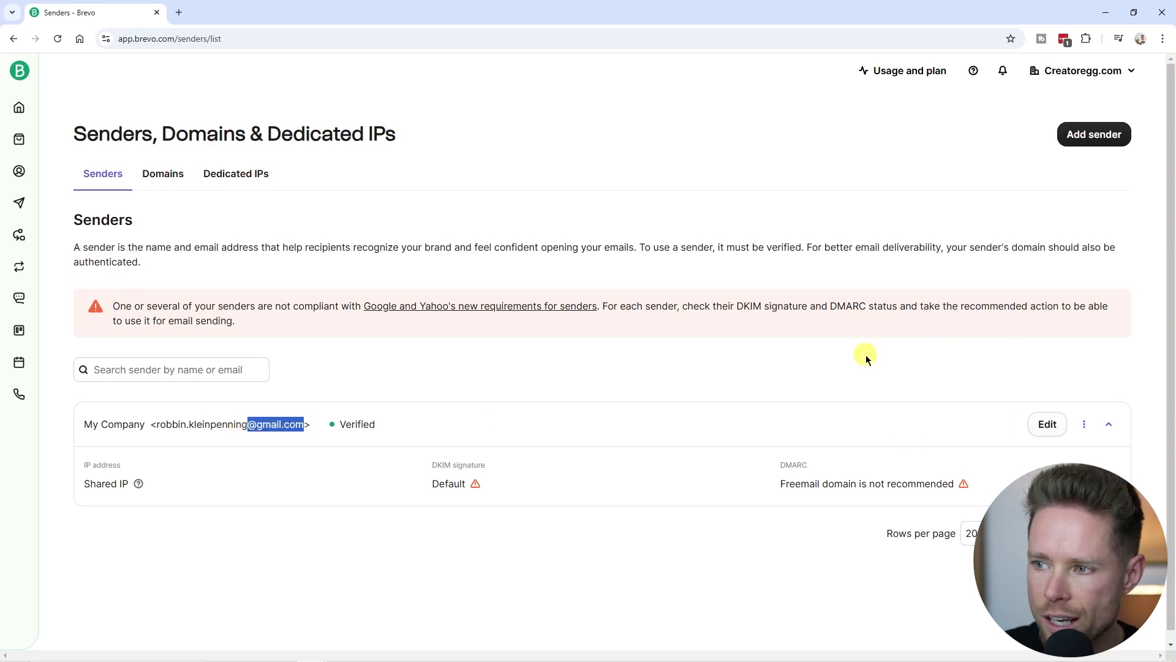
left_click_drag(779, 484, 1000, 487)
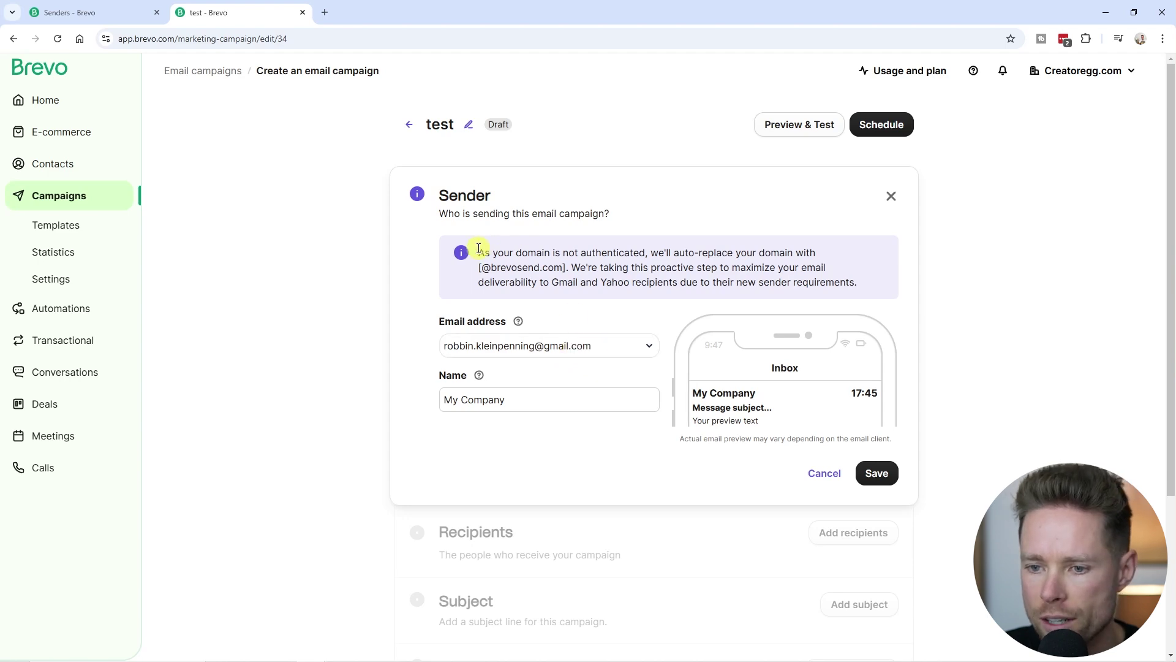
left_click_drag(479, 248, 638, 251)
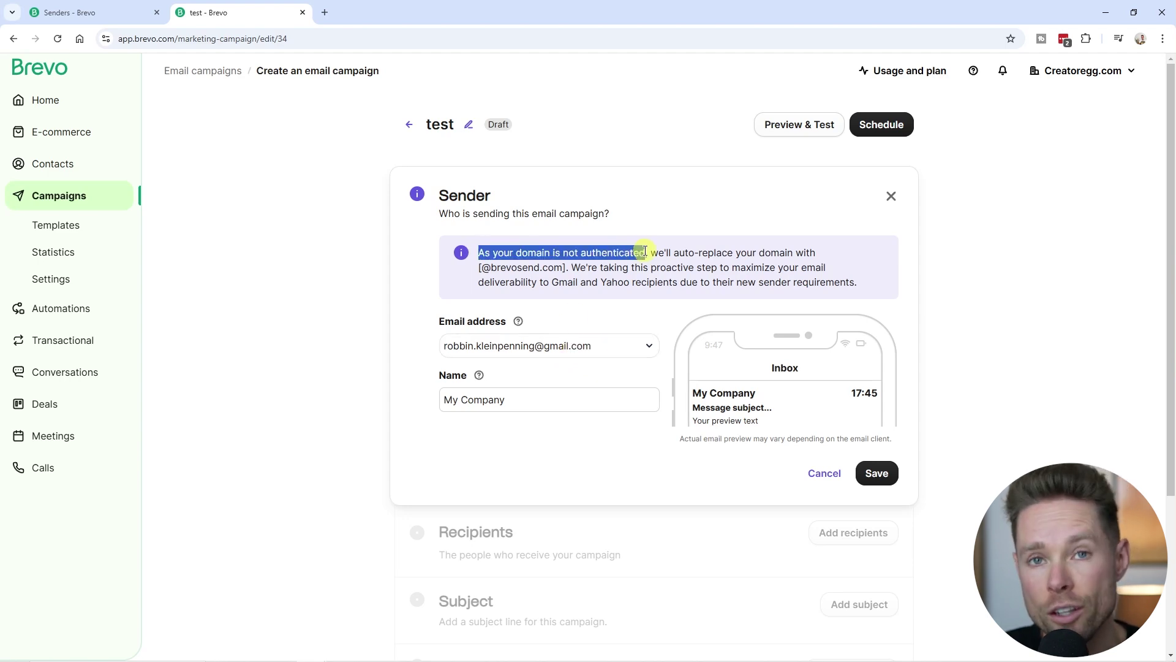
left_click_drag(651, 252, 818, 256)
left_click(488, 269)
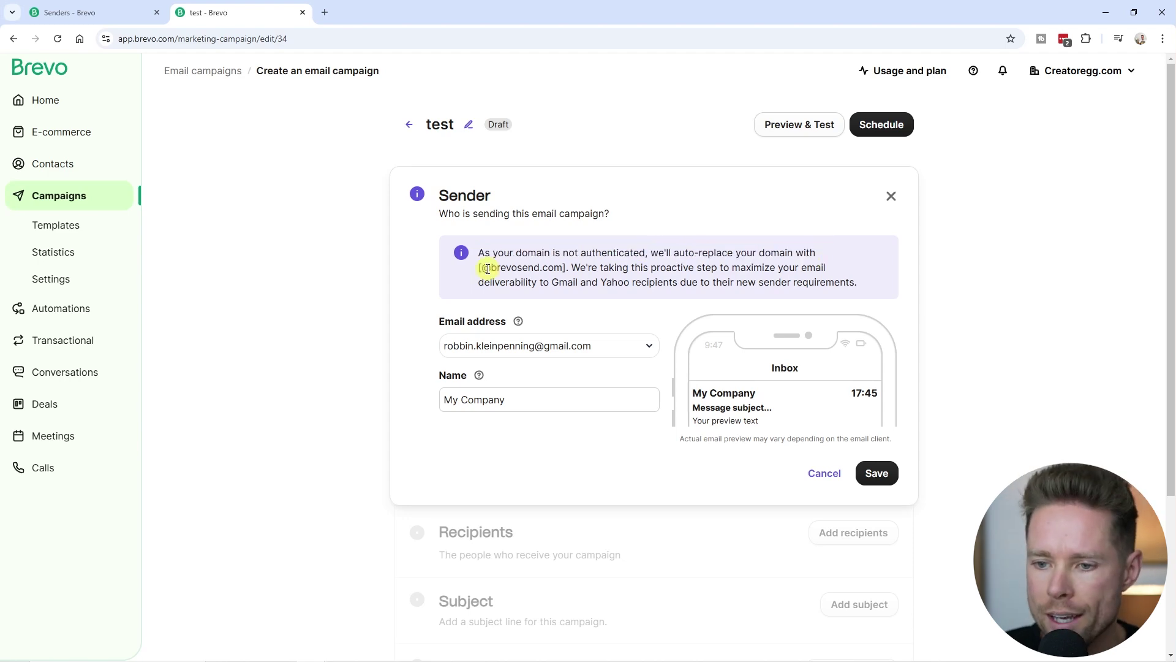
left_click_drag(483, 267, 557, 264)
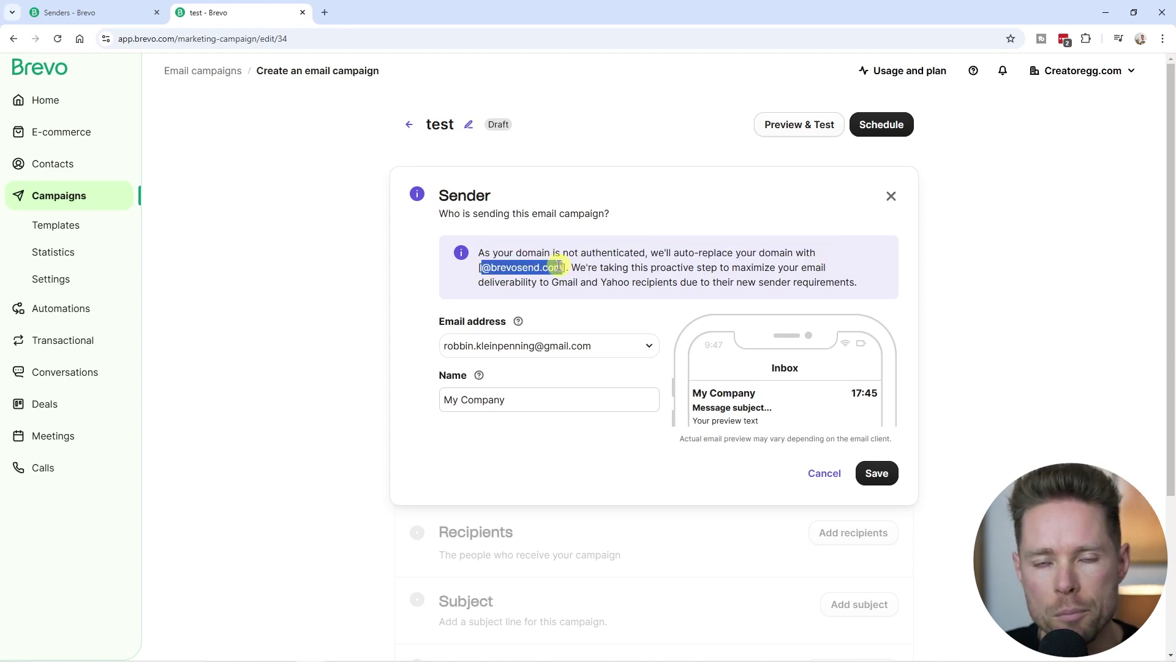
left_click(806, 128)
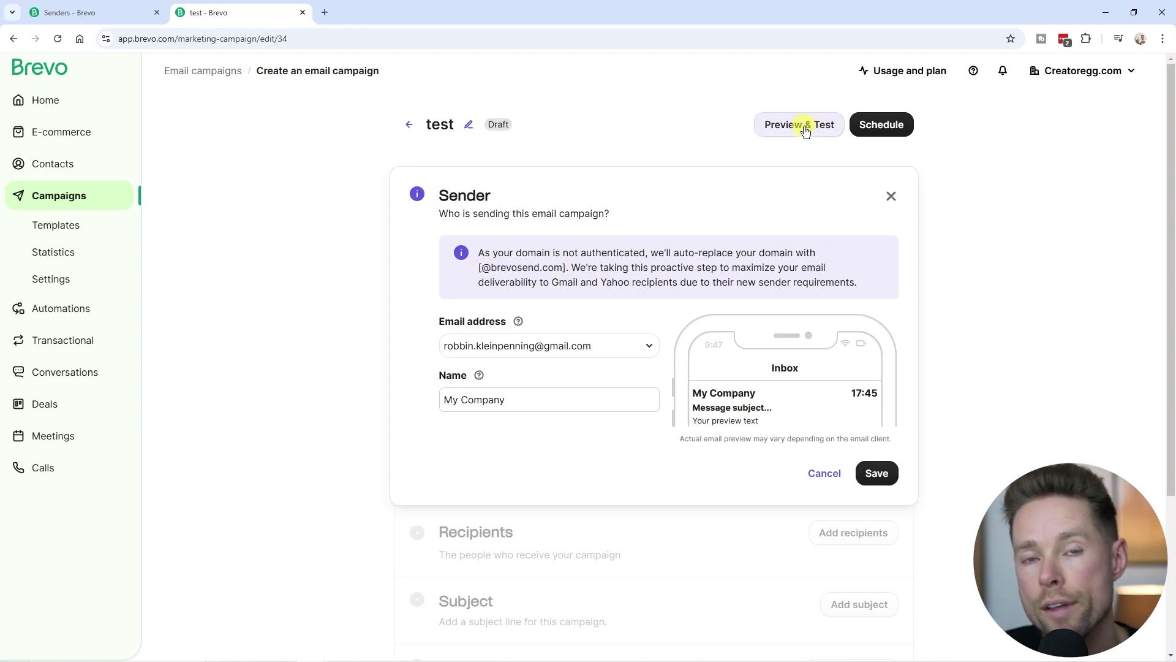
Add a new sender with a creatoregg.com From email in Senders, Domains & Dedicated IPs
left_click(1130, 74)
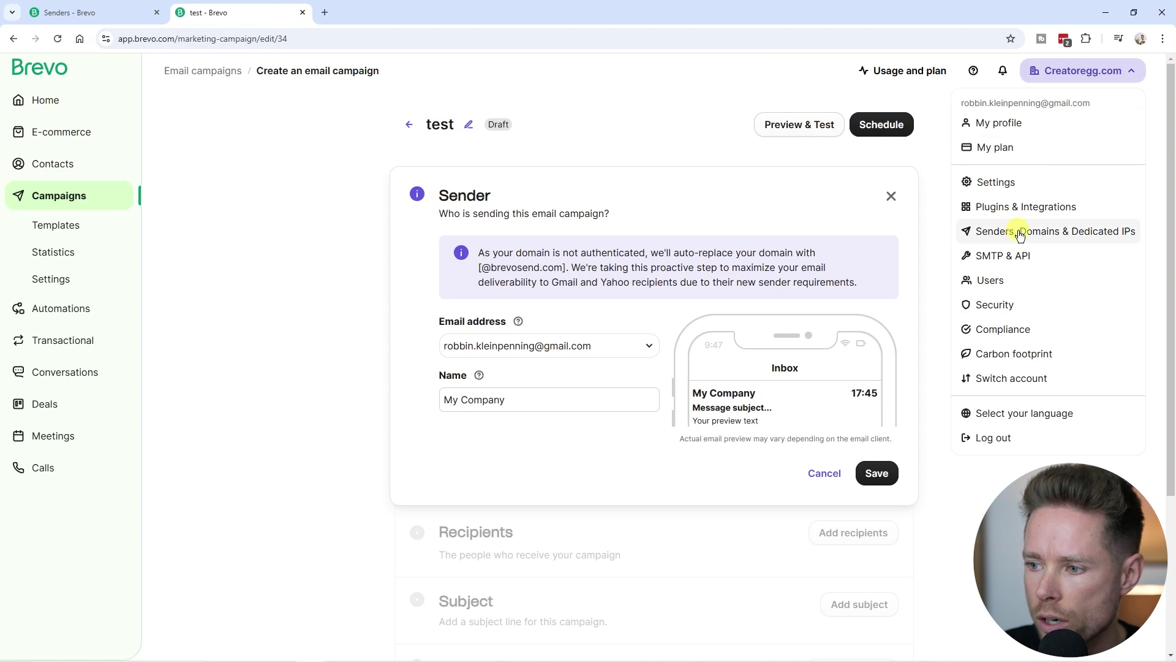
left_click(1058, 234)
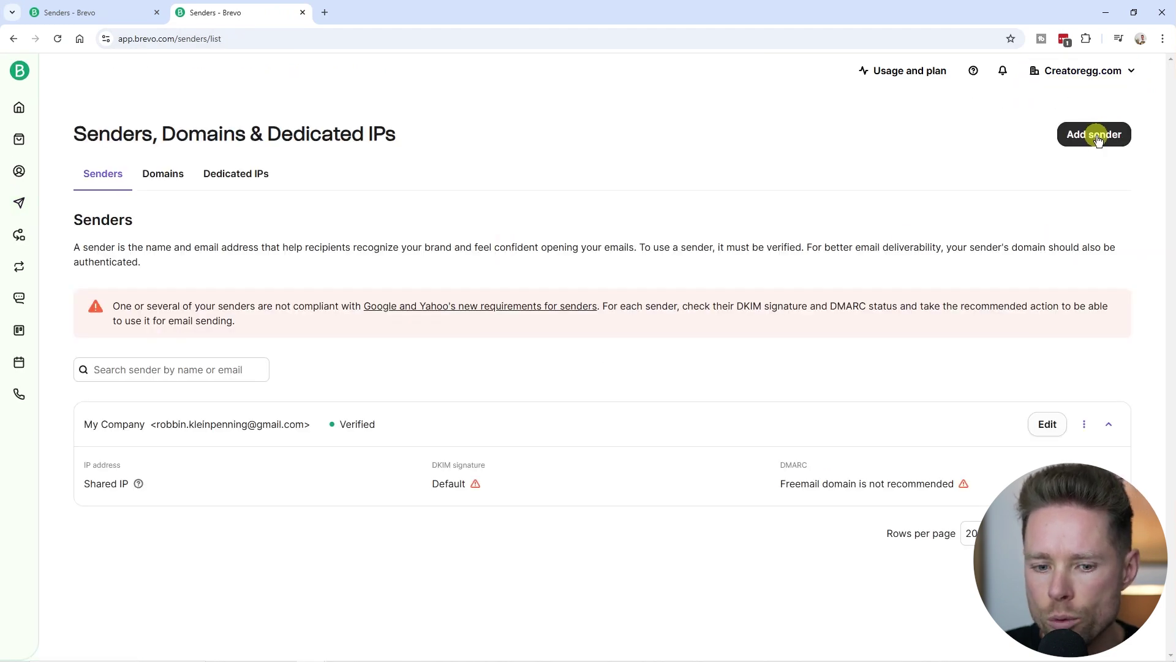
left_click(1097, 139)
left_click_drag(196, 274, 70, 275)
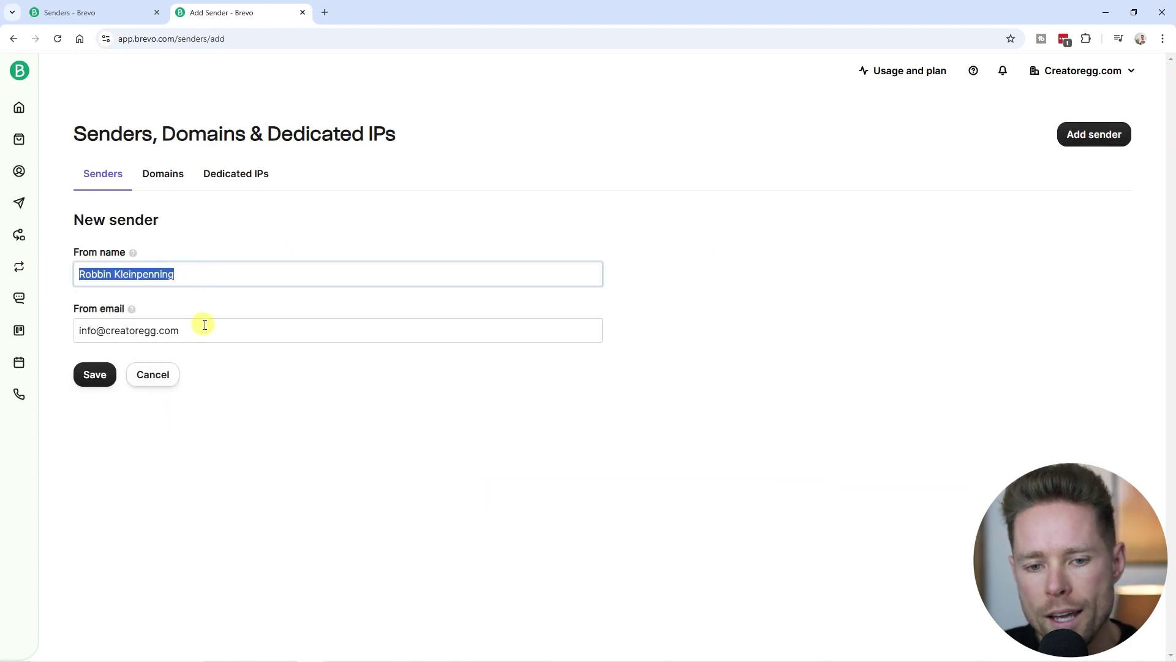
left_click_drag(205, 325, 58, 328)
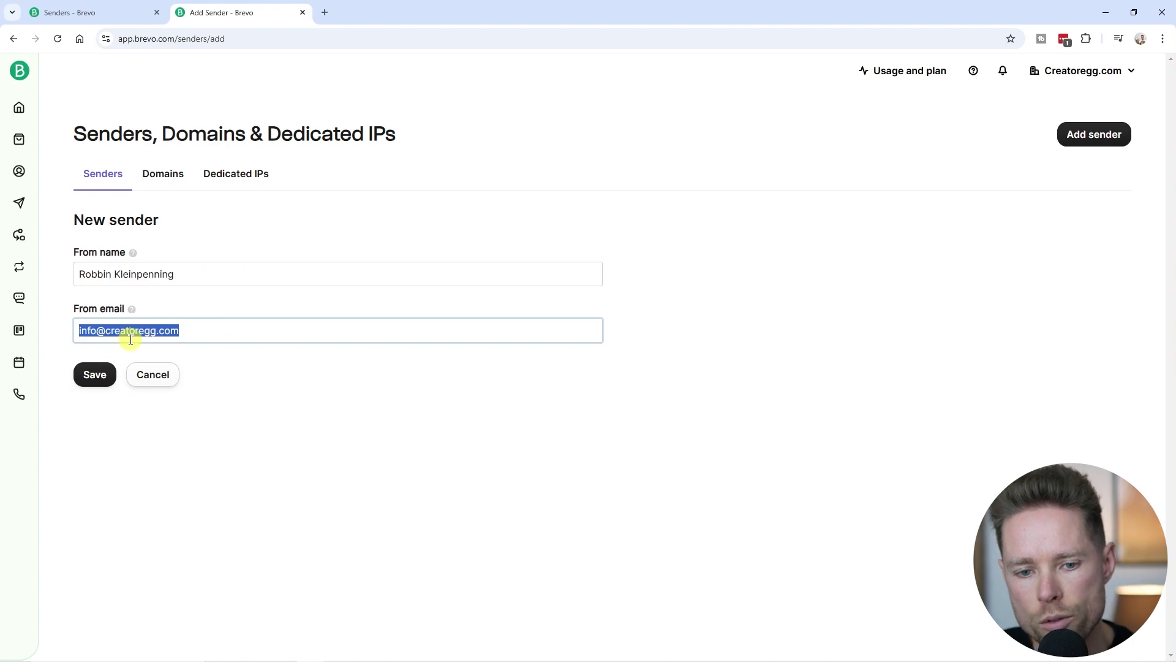
left_click(89, 379)
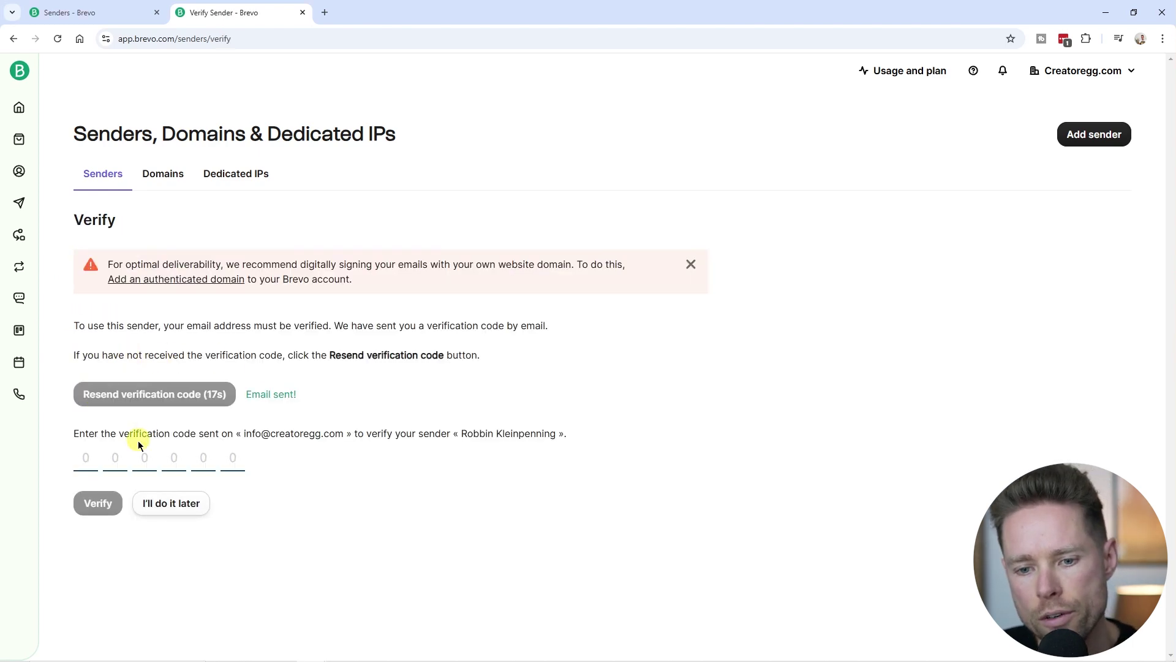
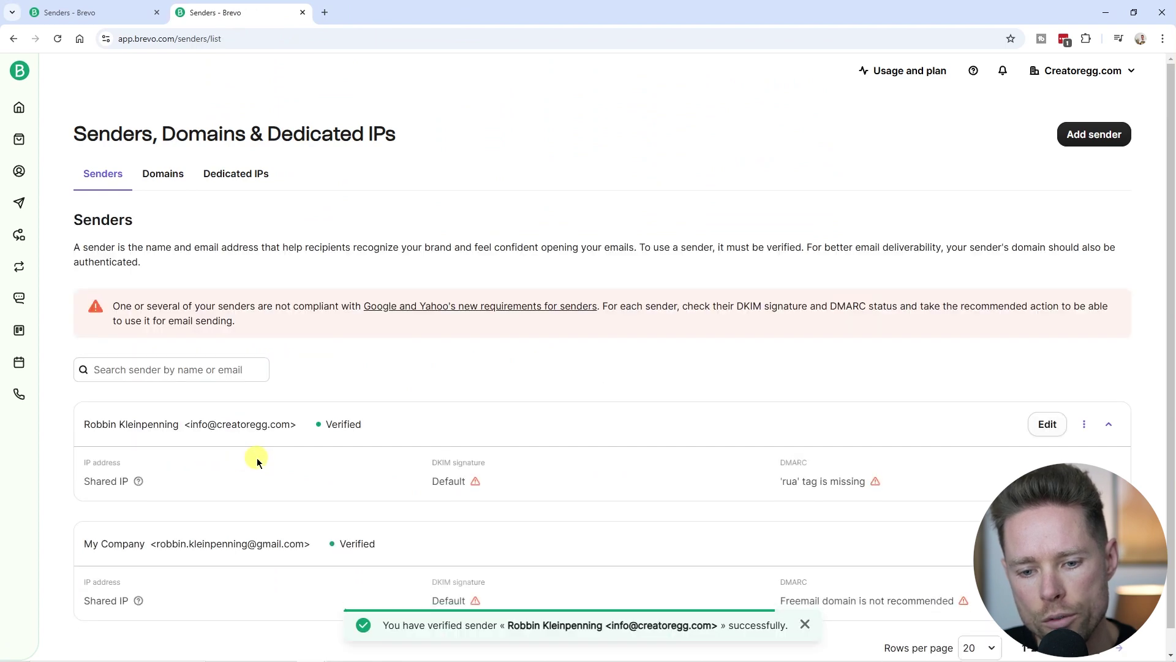
Paste the emailed verification code to verify the creatoregg.com sender
scroll(499, 430, "down", 1)
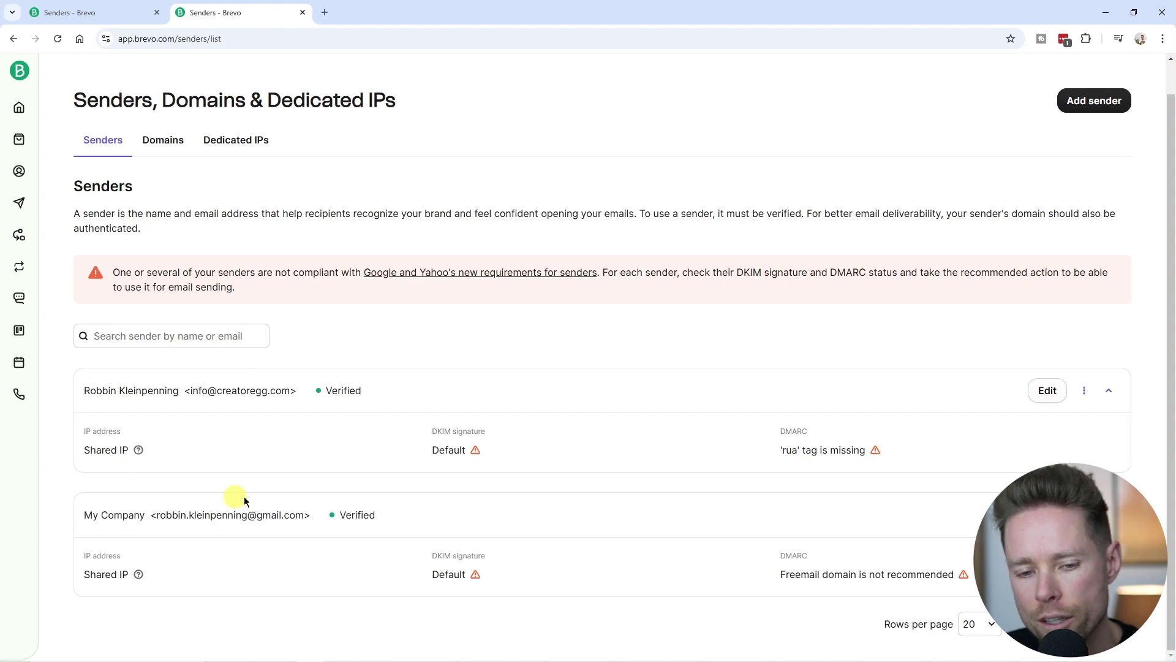
scroll(376, 458, "up", 1)
double_click(226, 424)
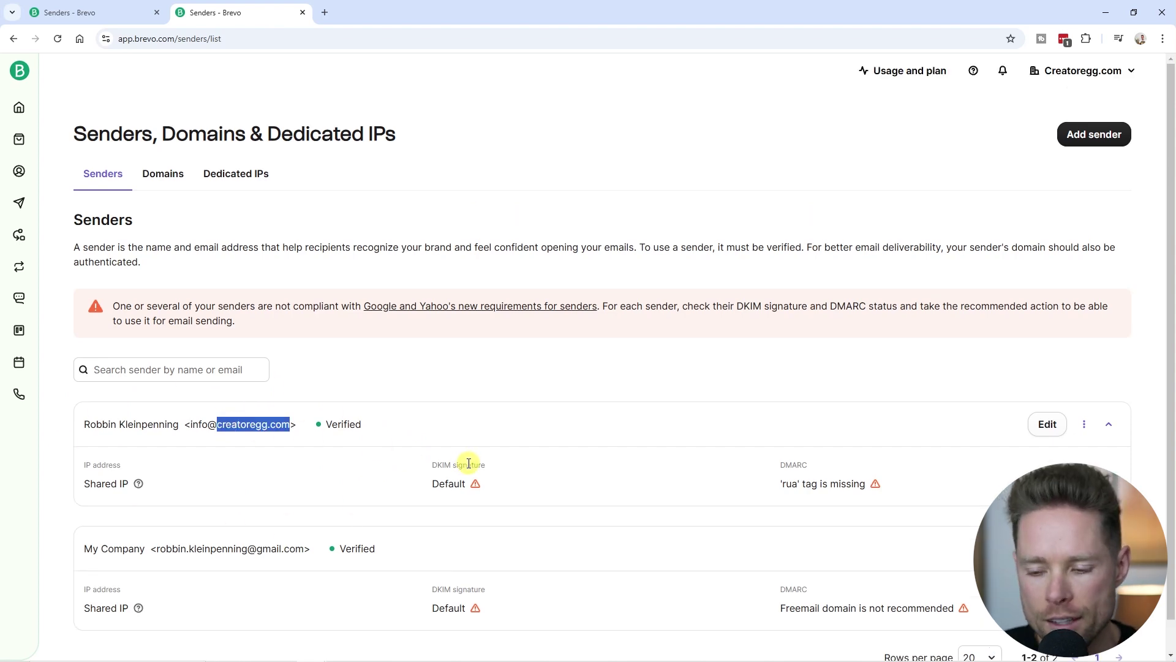
left_click(164, 174)
Add creatoregg.com as a sending domain and choose automatic authentication
left_click(590, 509)
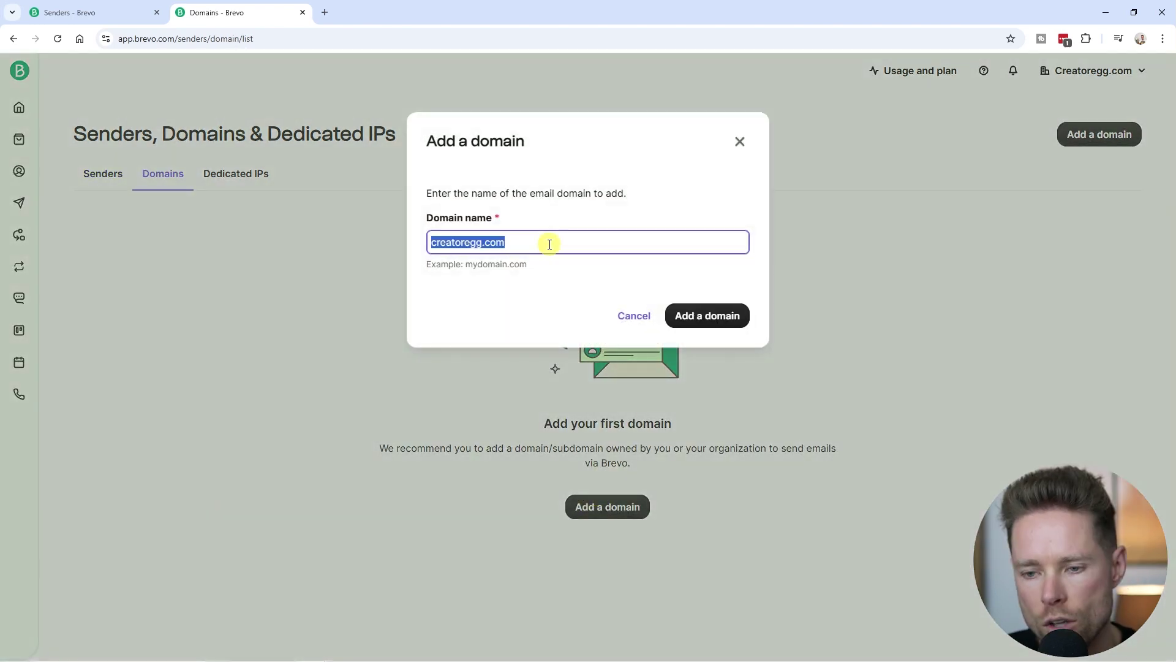
left_click(733, 320)
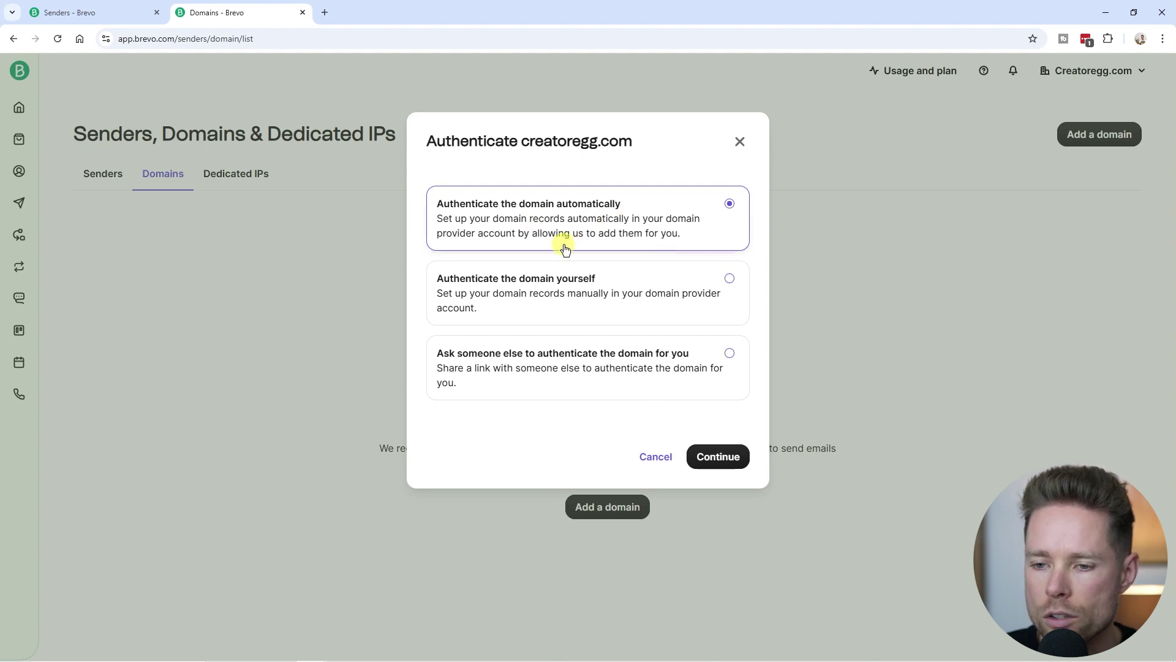
left_click(726, 457)
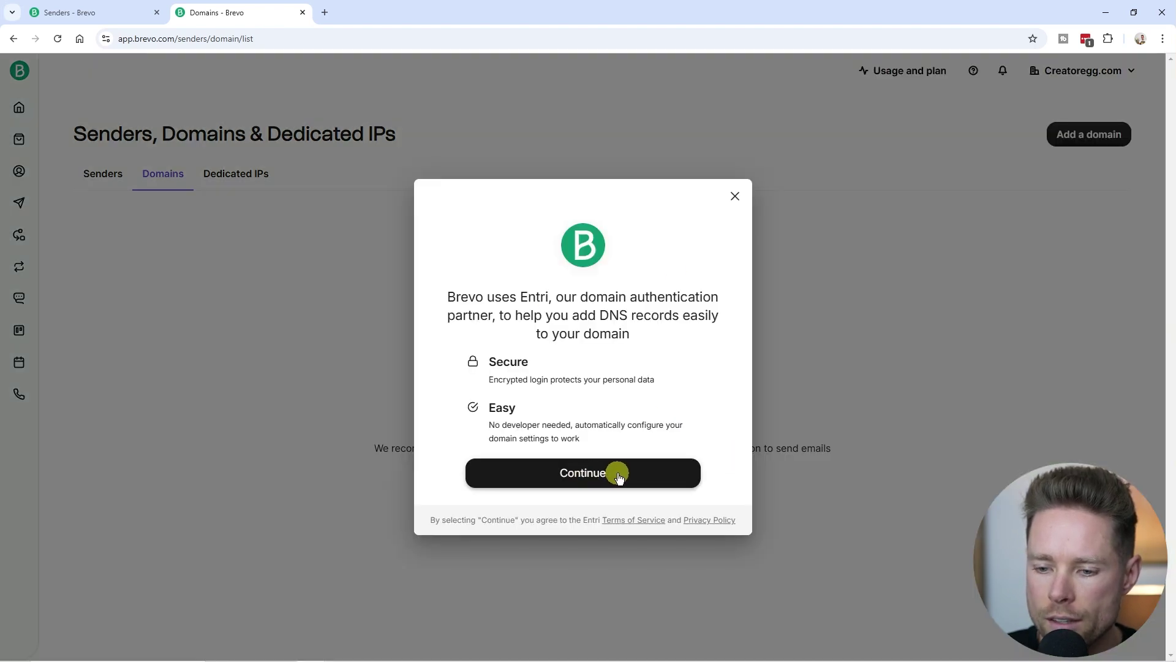
Continue past the Entri step to the Hostinger login and reveal the three TXT records
left_click(620, 478)
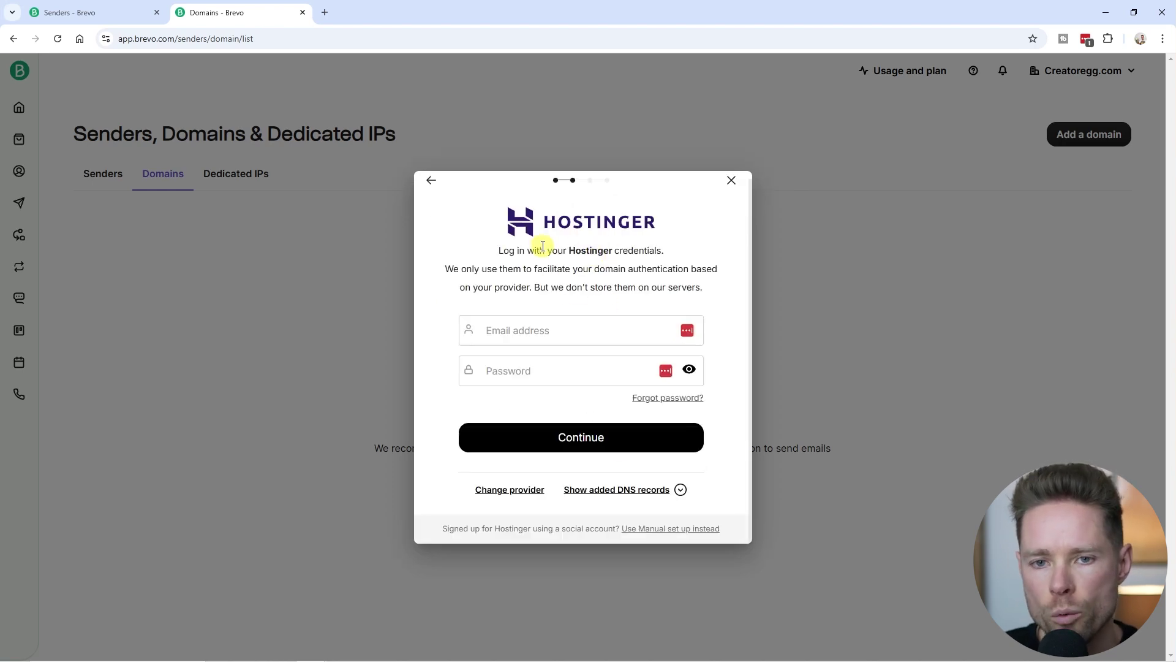
left_click_drag(498, 248, 719, 293)
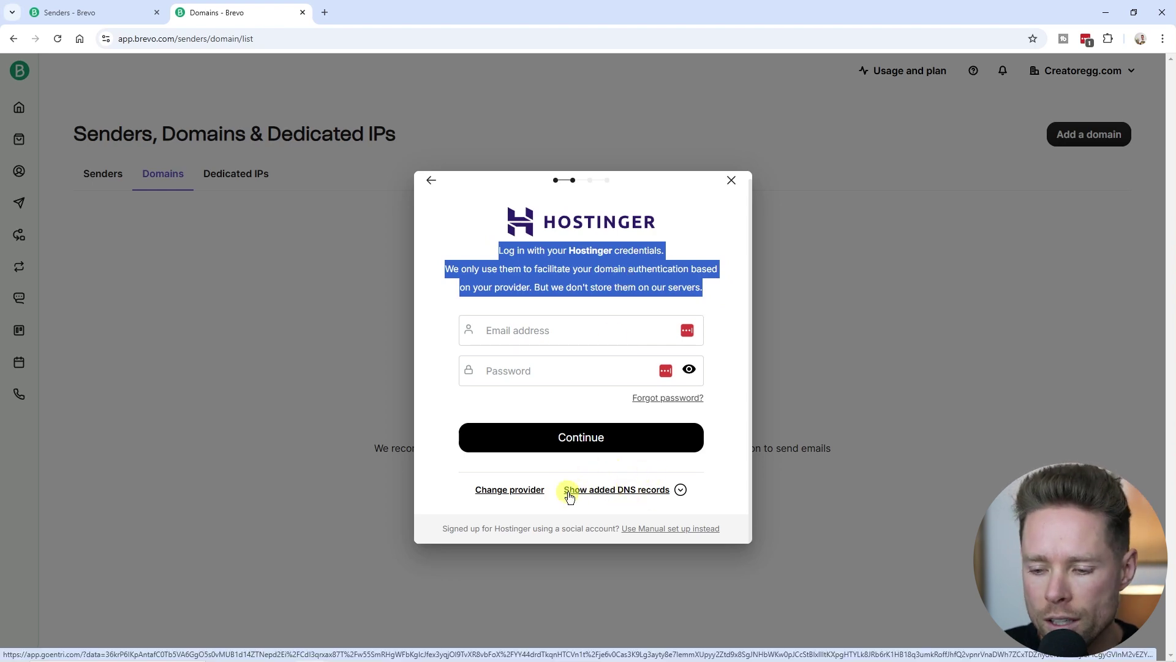
left_click(679, 494)
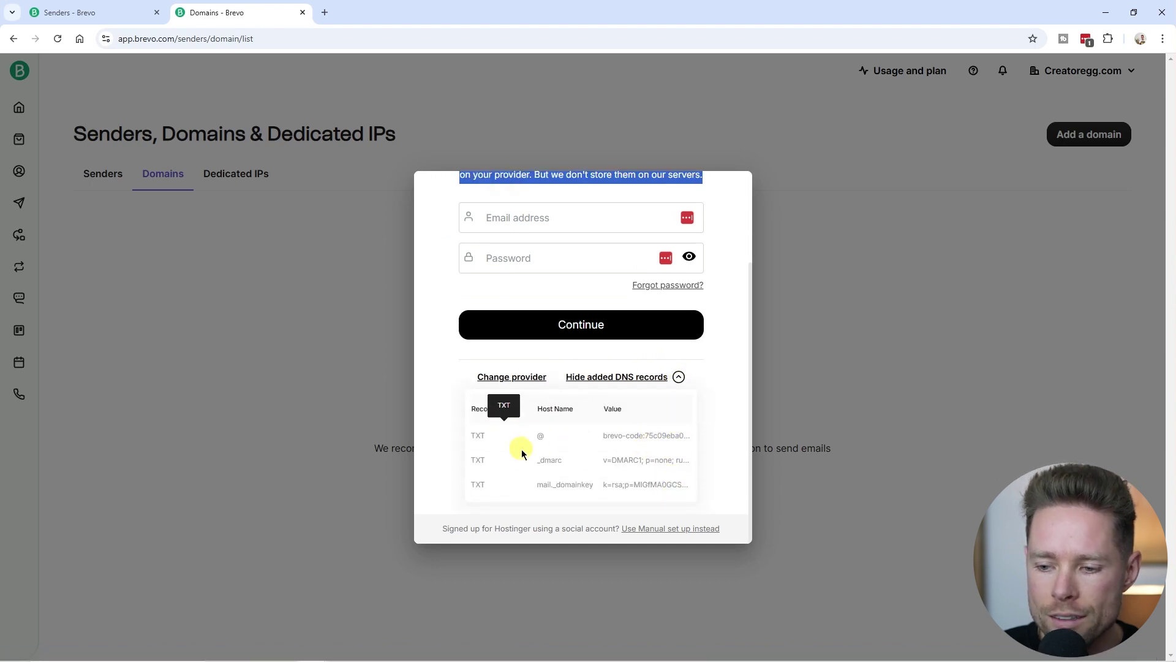
scroll(600, 477, "up", 3)
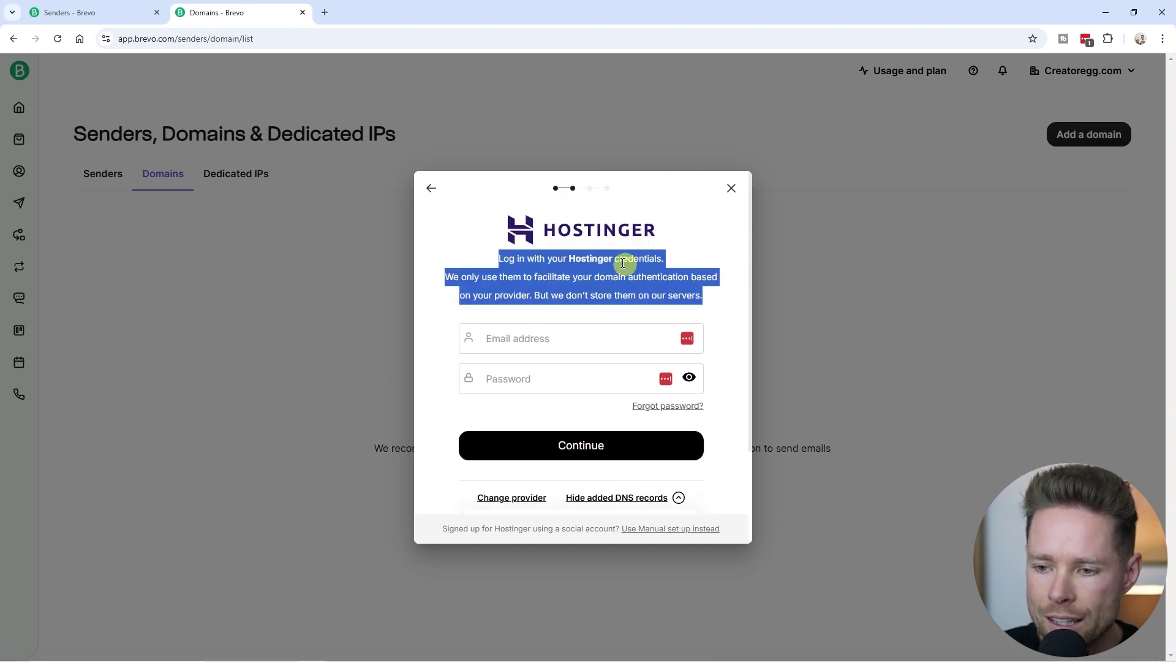
left_click(584, 276)
scroll(572, 446, "down", 3)
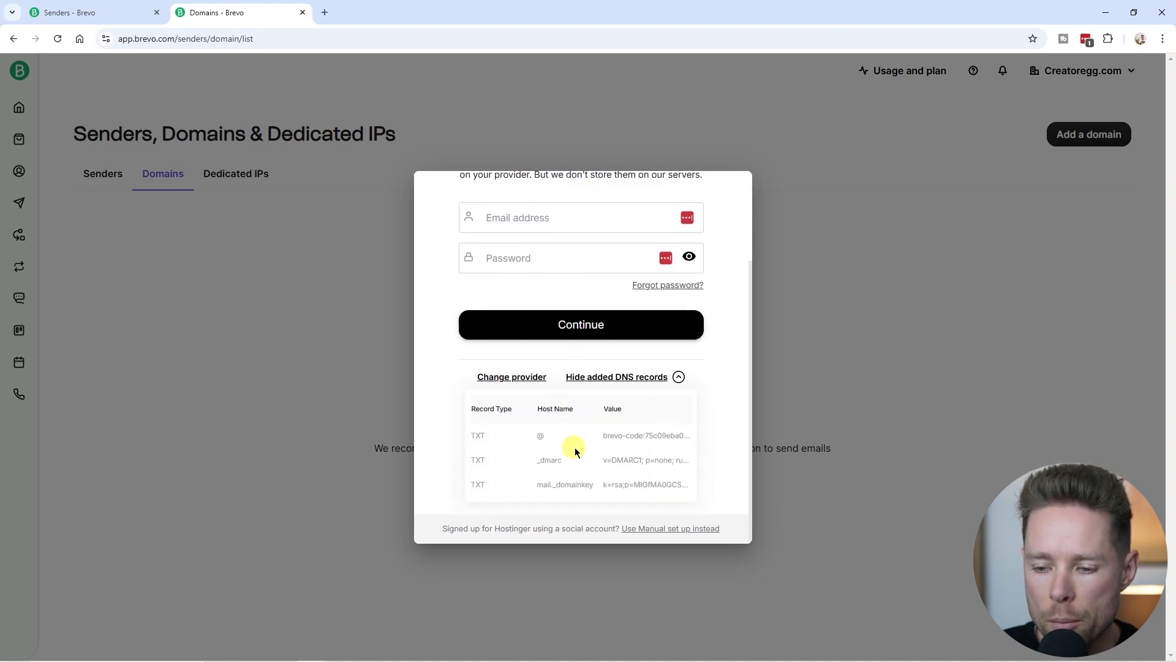
scroll(735, 446, "up", 3)
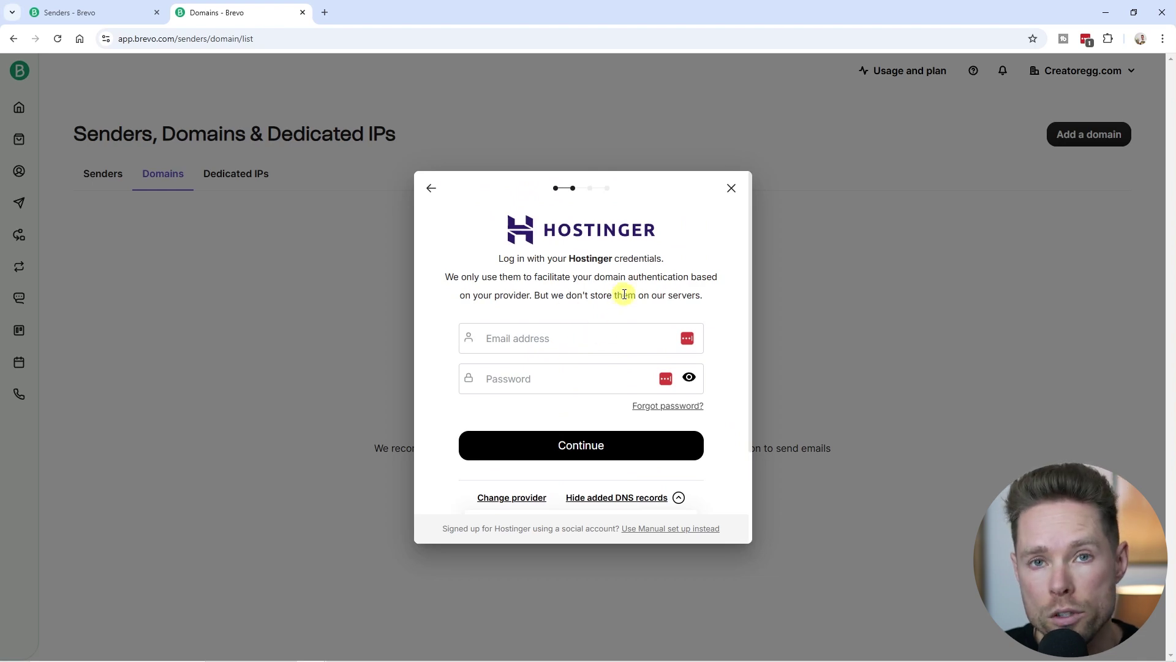
scroll(703, 307, "down", 2)
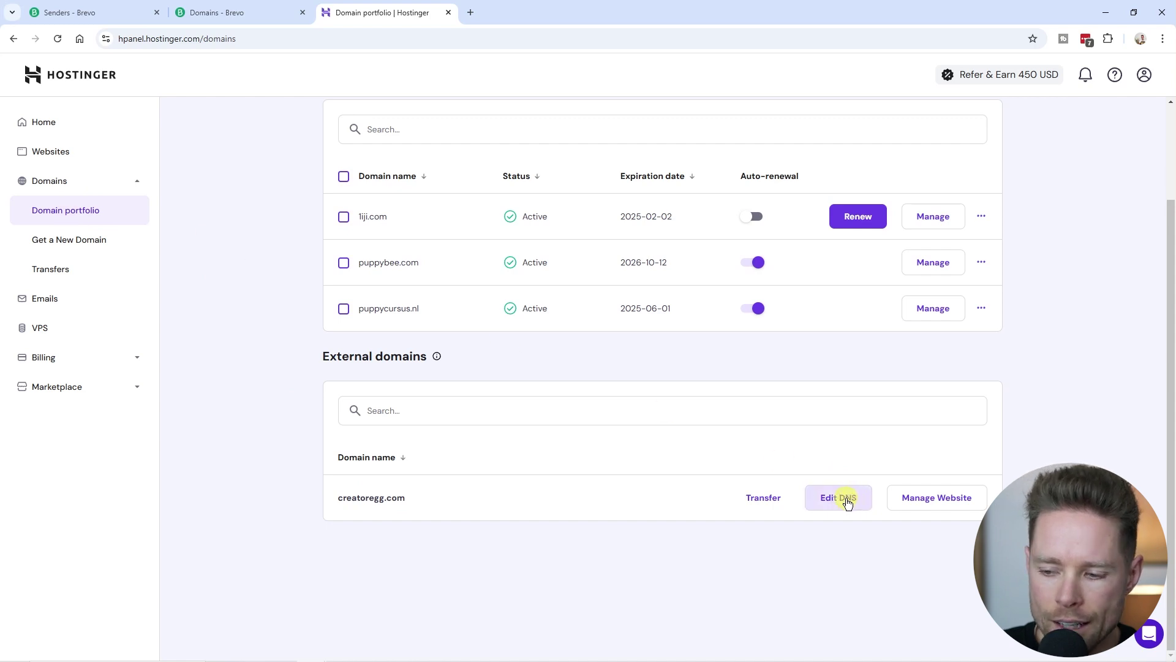
Open creatoregg.com's DNS records in Hostinger and set the new record type to TXT
left_click(848, 501)
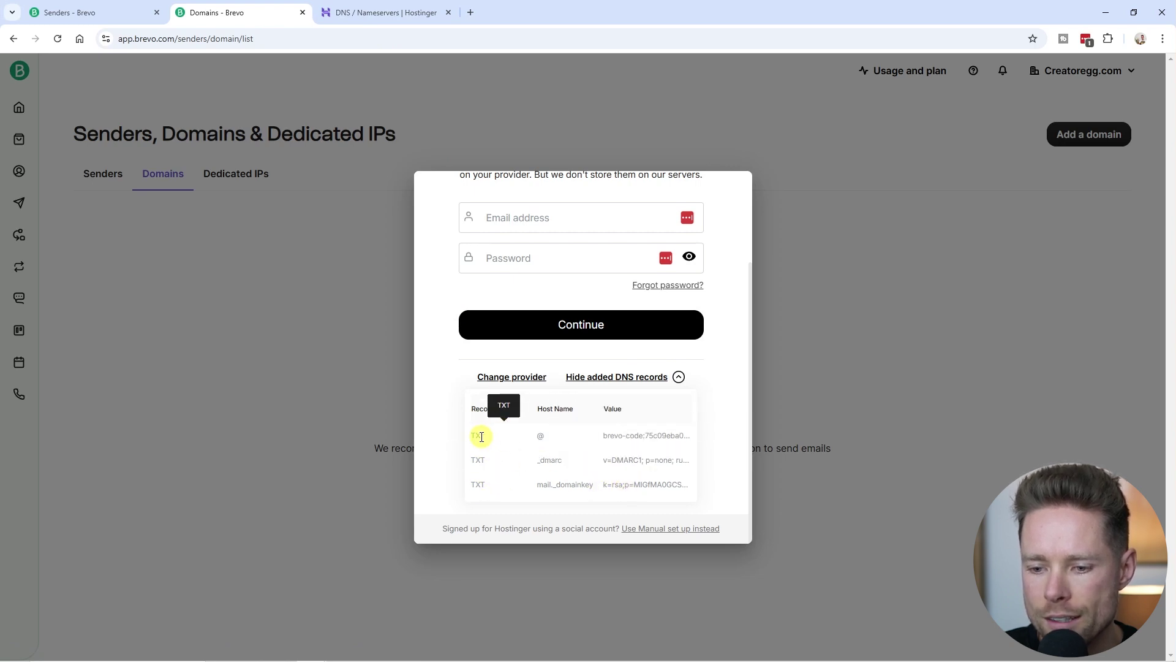
left_click(371, 13)
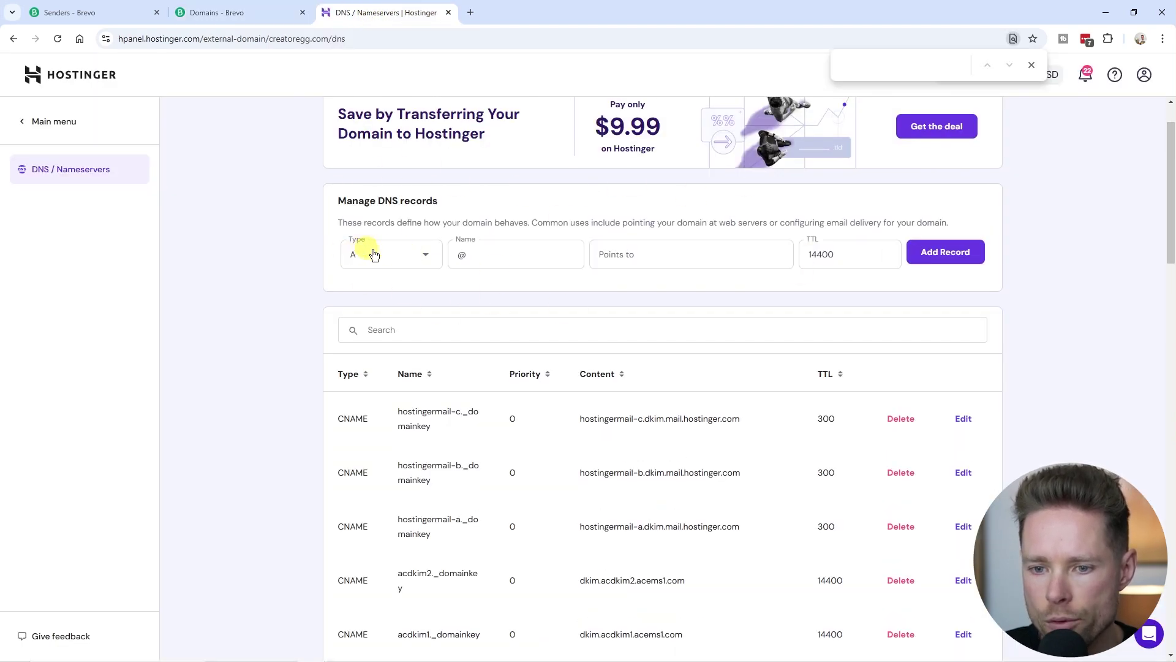
left_click(374, 254)
type("tex")
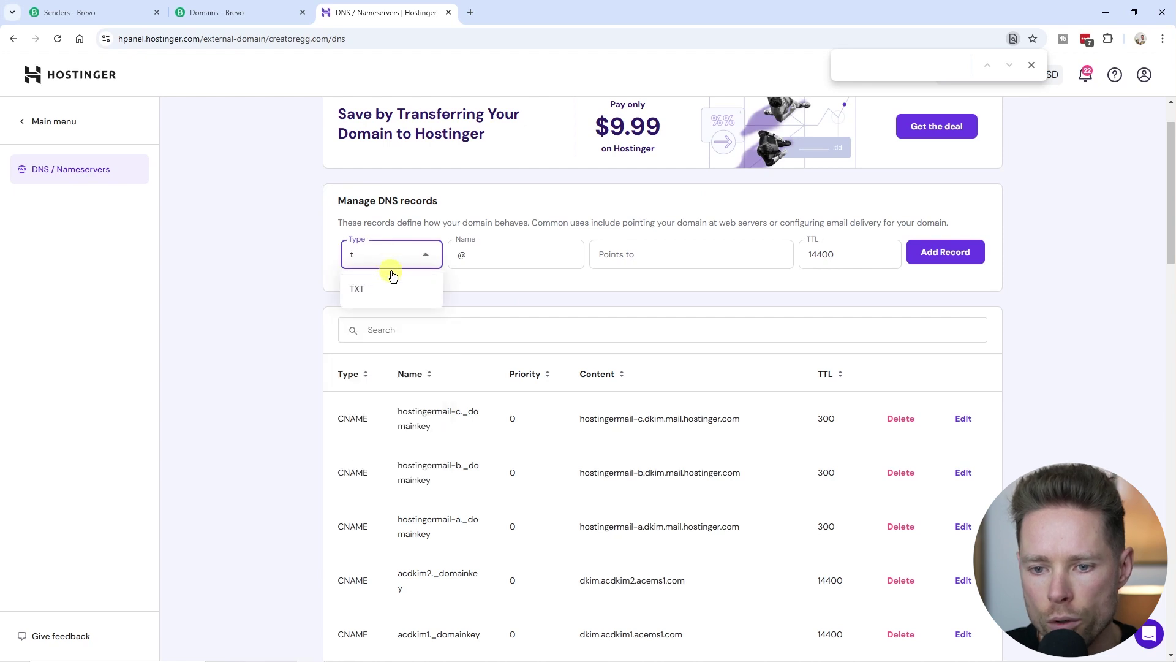
left_click(368, 292)
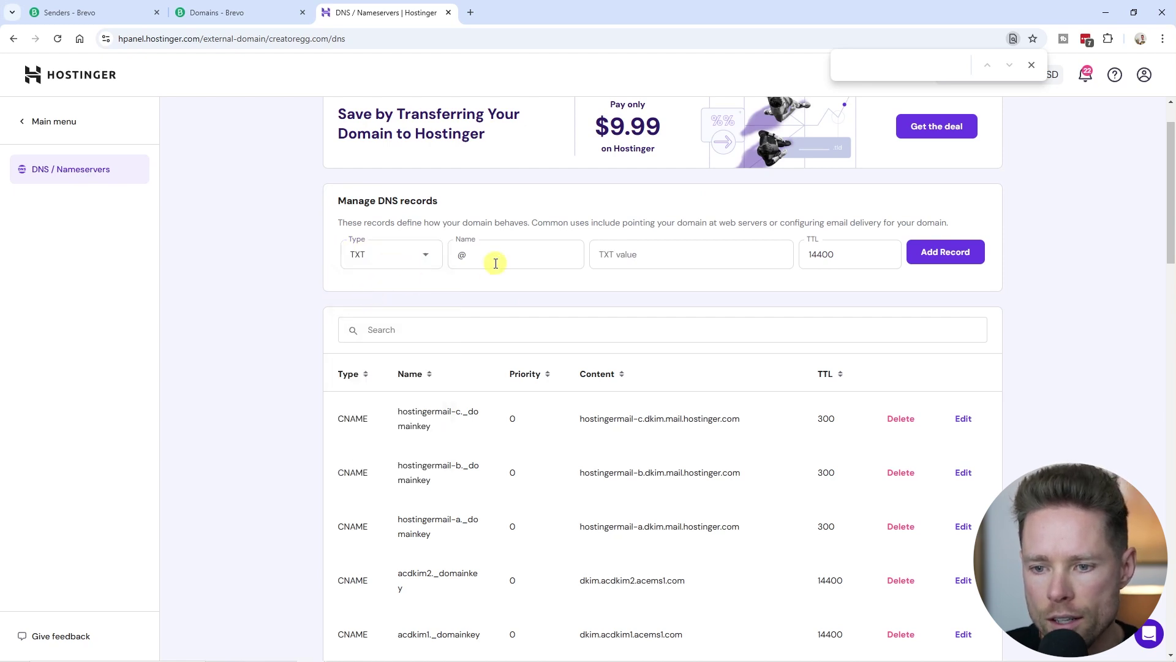
Fill the TXT record with host @ and the brevo-code value copied from Brevo
left_click(237, 13)
double_click(540, 435)
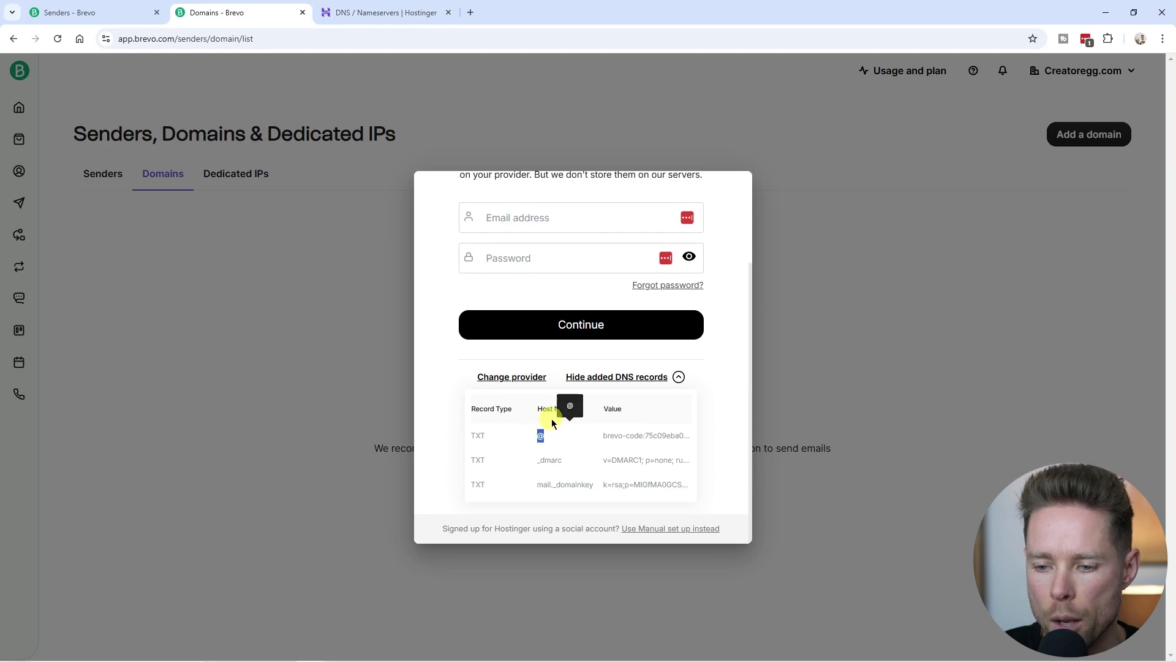
left_click(392, 13)
left_click(476, 254)
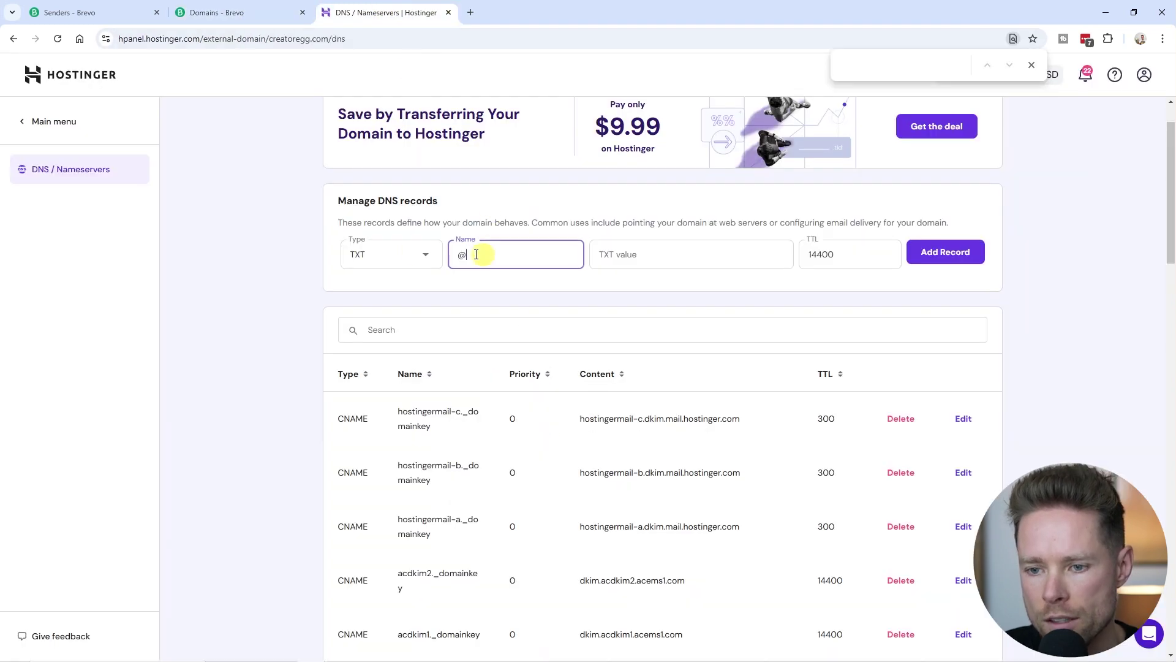
left_click(643, 255)
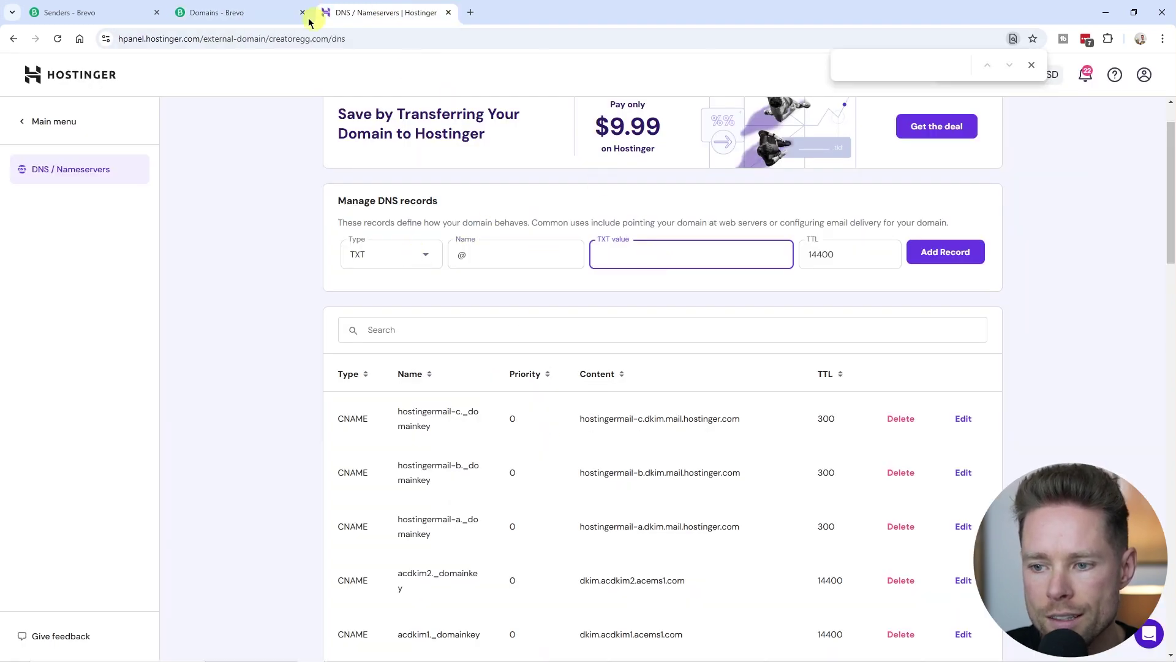
left_click(270, 13)
triple_click(628, 435)
key("ctrl+c")
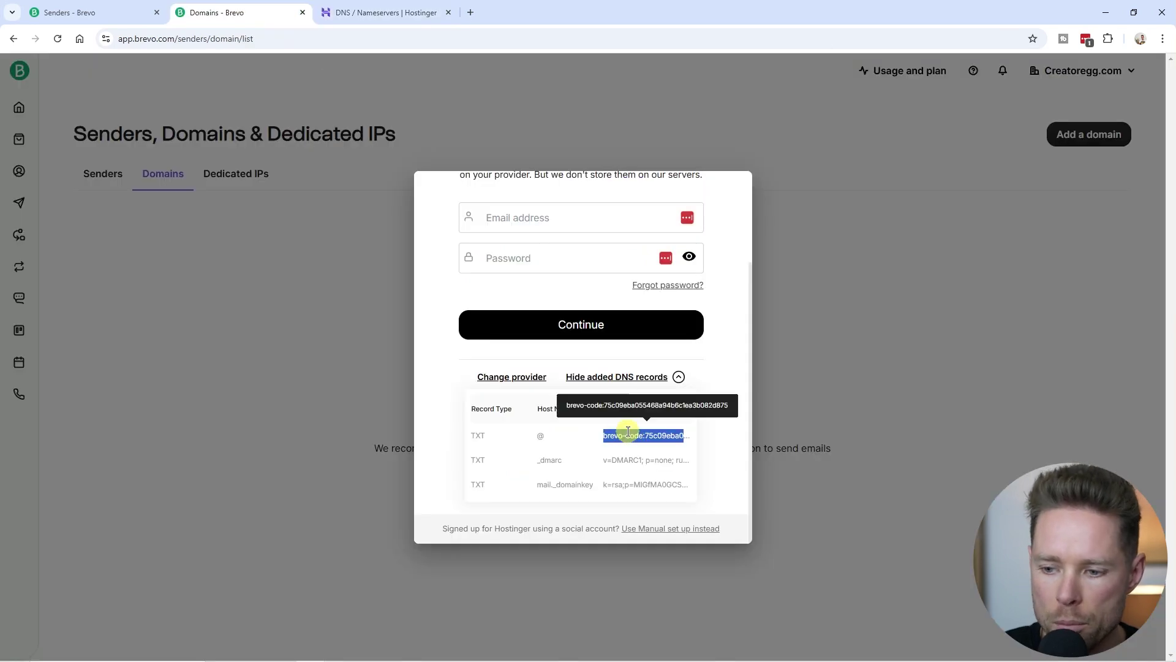
left_click(389, 13)
left_click(643, 256)
key("ctrl+v")
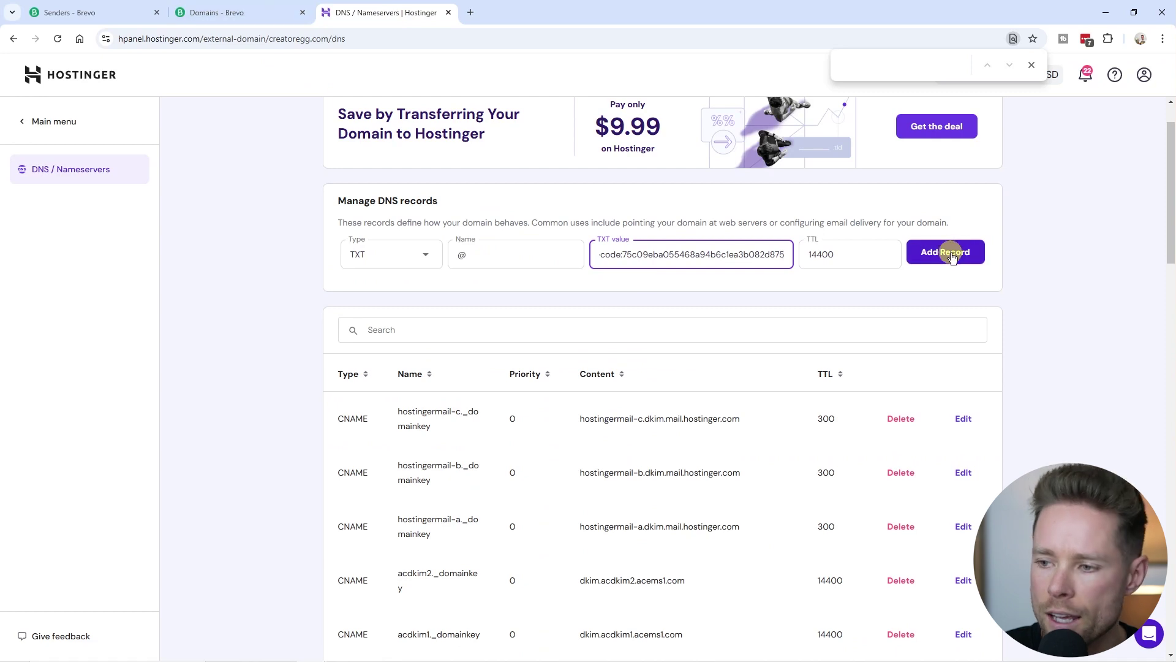
Copy the _dmarc host name from Brevo and start another TXT record in Hostinger
left_click(239, 12)
double_click(550, 459)
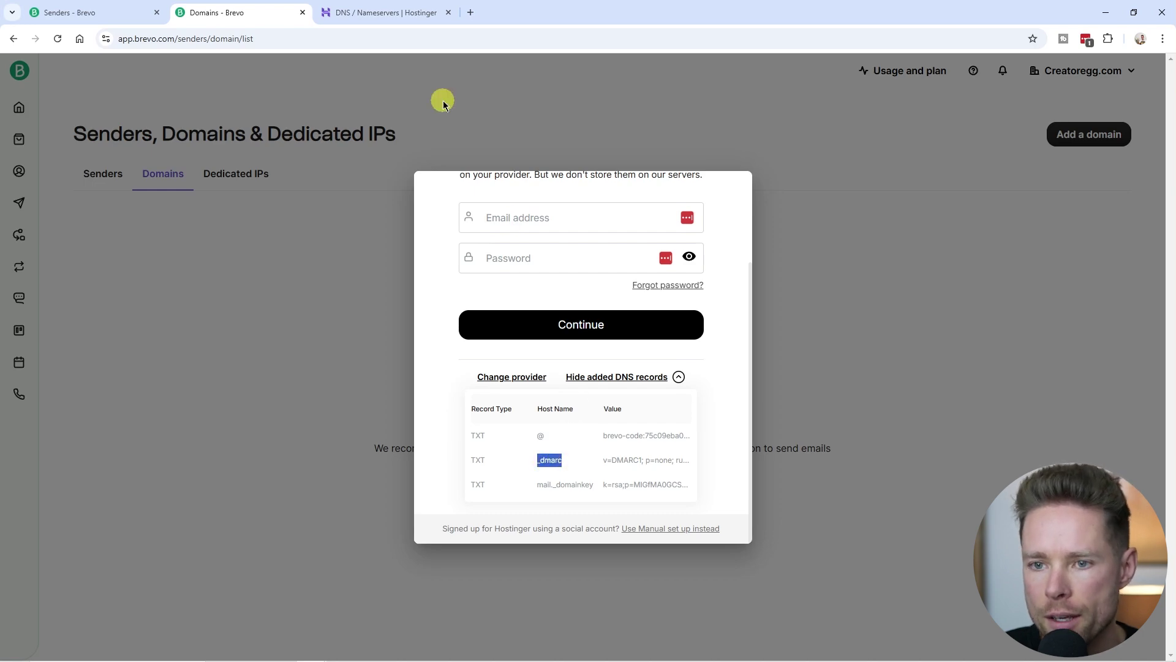
left_click(399, 13)
scroll(604, 203, "up", 20)
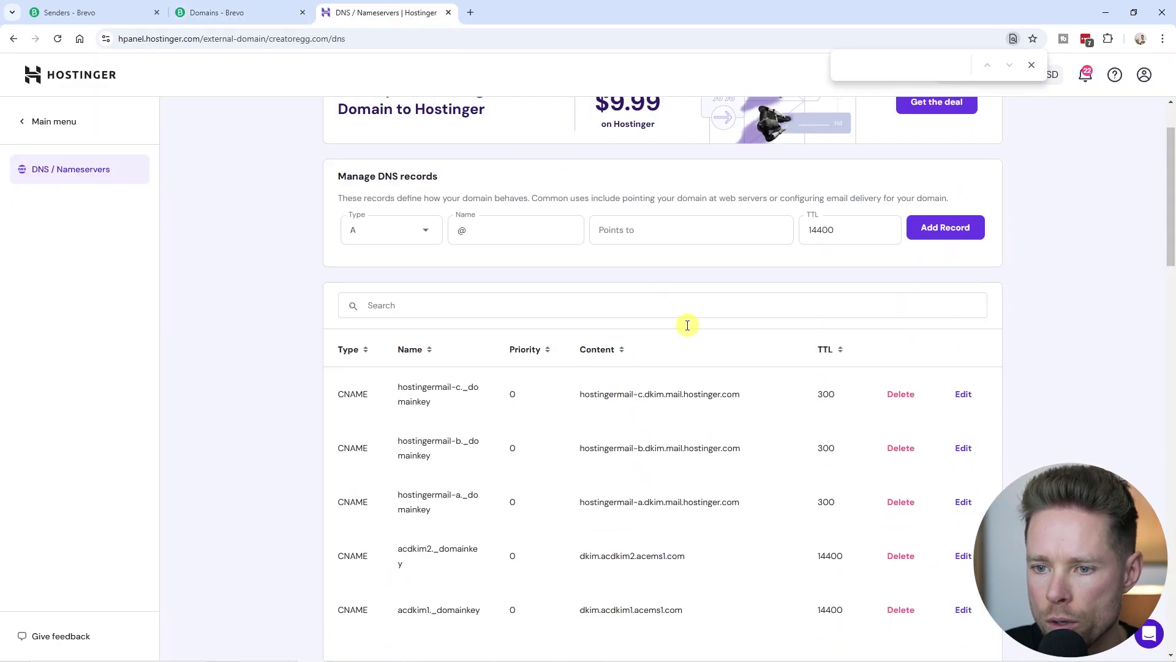
left_click(394, 320)
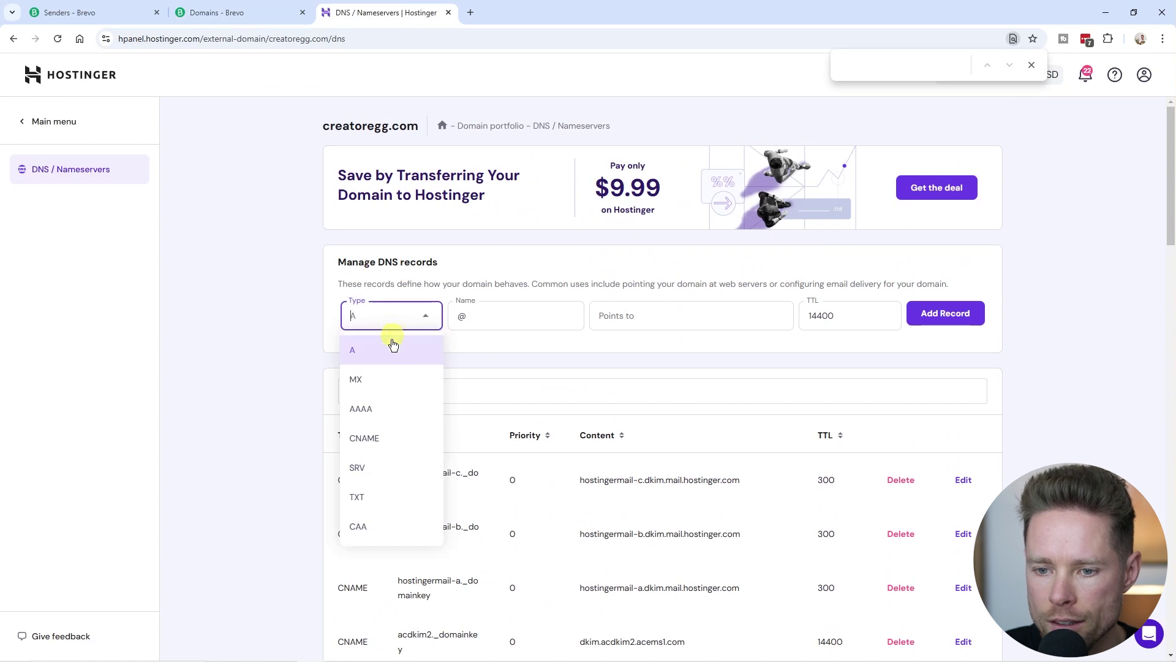
type("txt")
left_click(391, 346)
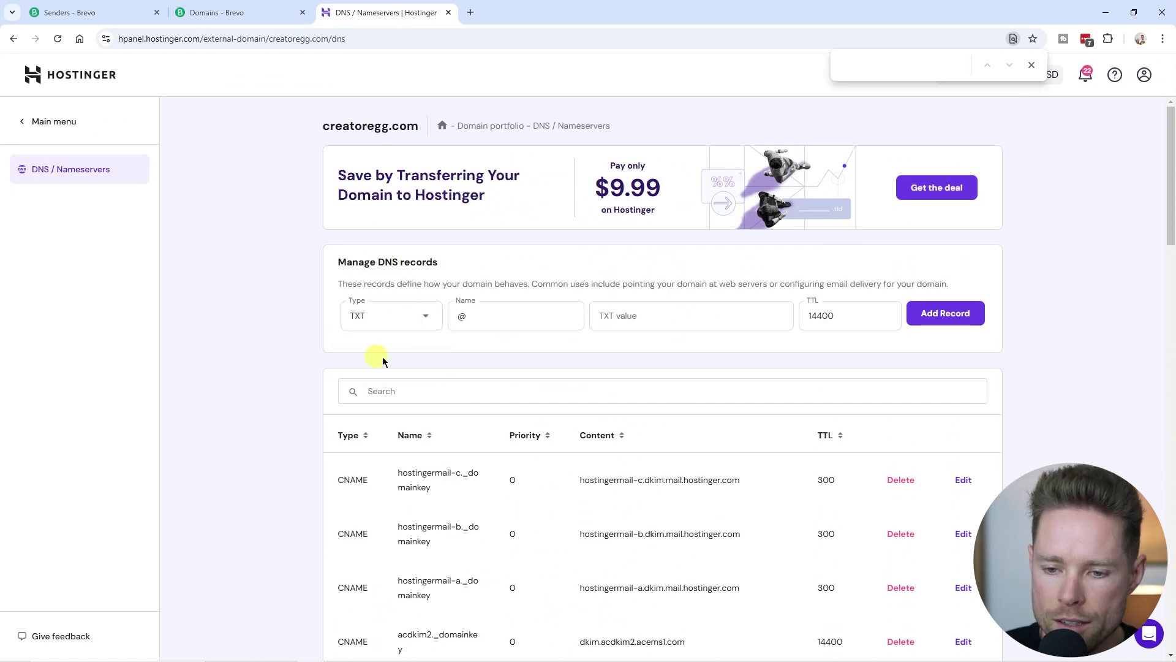
Add the _dmarc TXT record with Brevo's DMARC value, then copy mail._domainkey
left_click(567, 314)
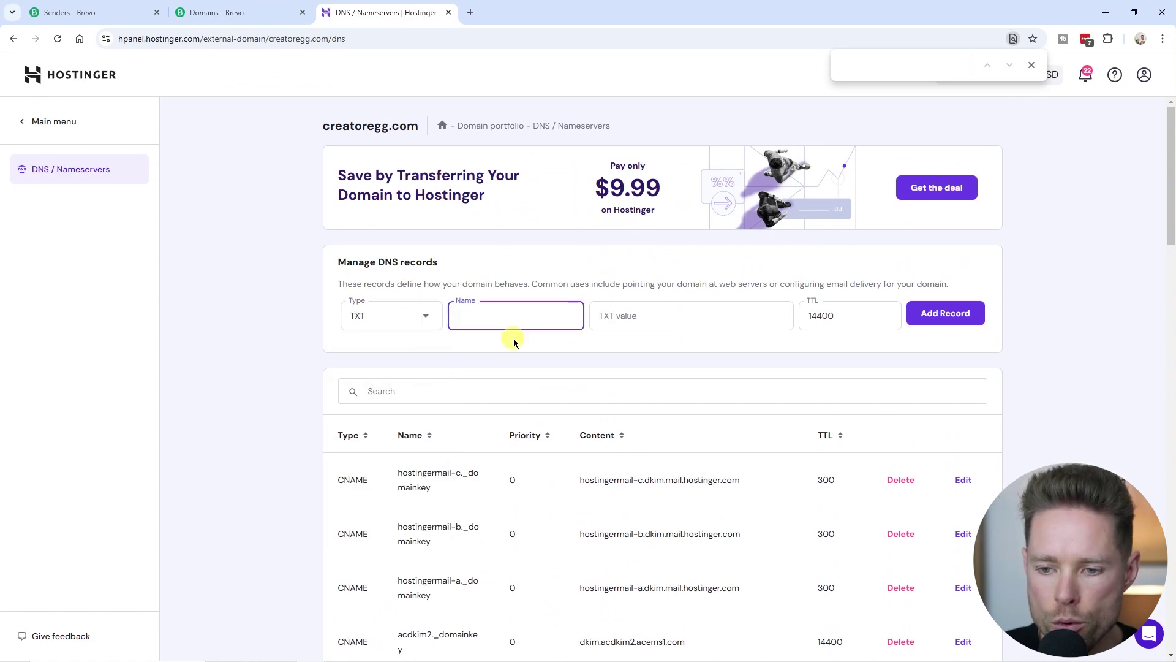
left_click(236, 12)
double_click(555, 460)
triple_click(635, 463)
key("ctrl+c")
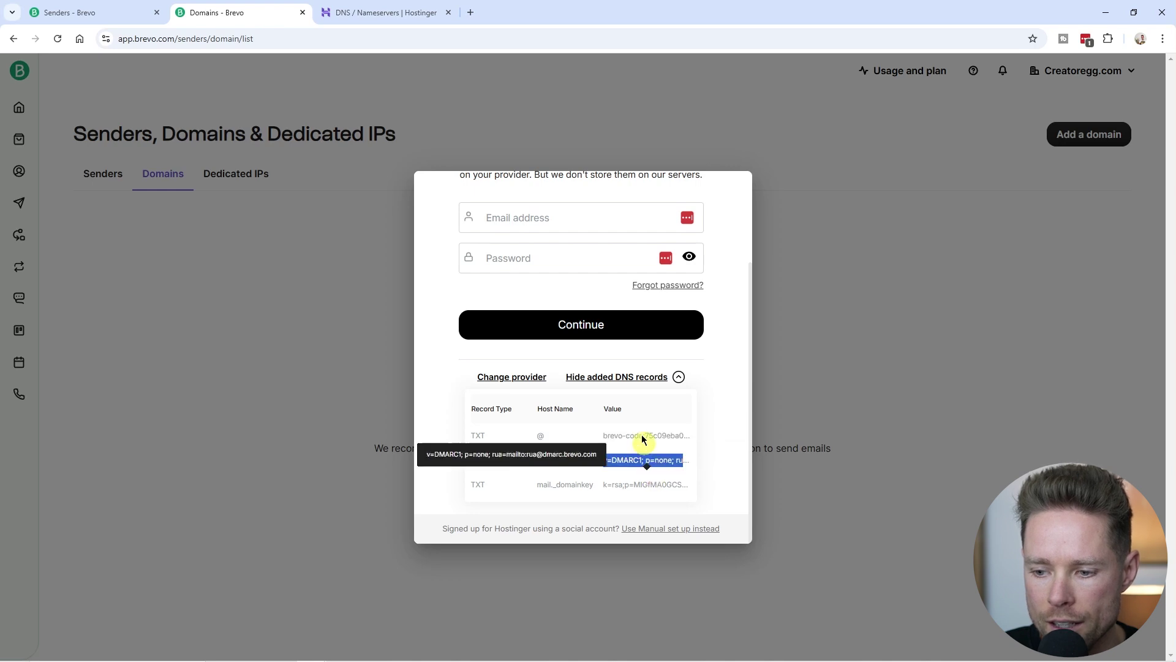
left_click(386, 12)
left_click(659, 310)
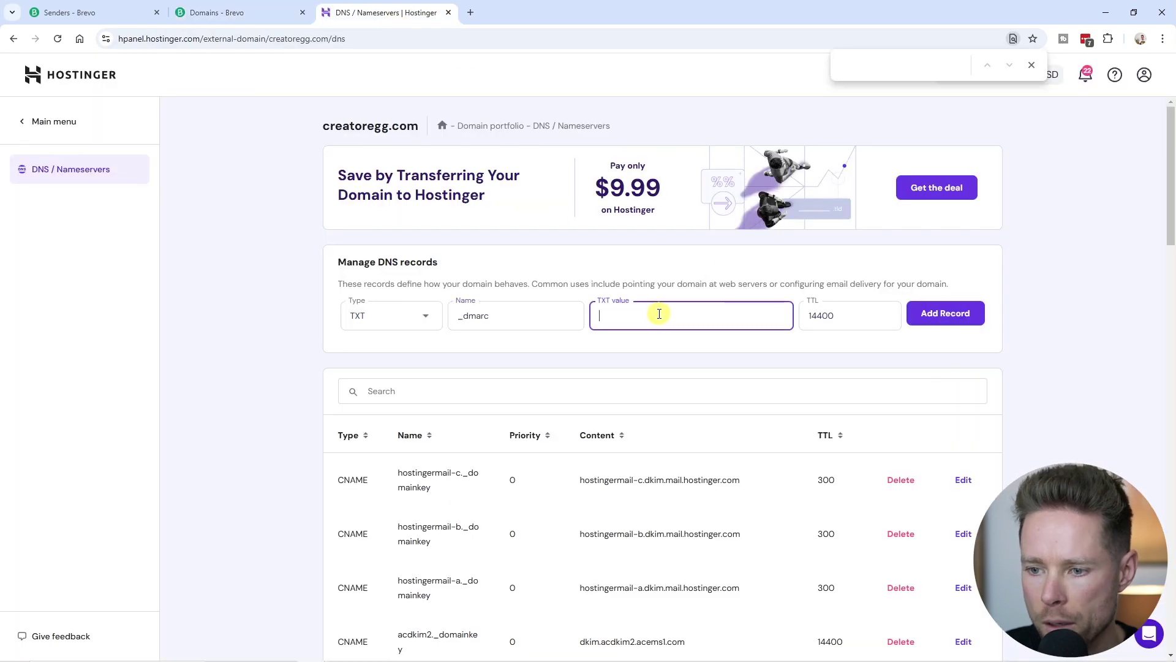
key("ctrl+v")
left_click(963, 315)
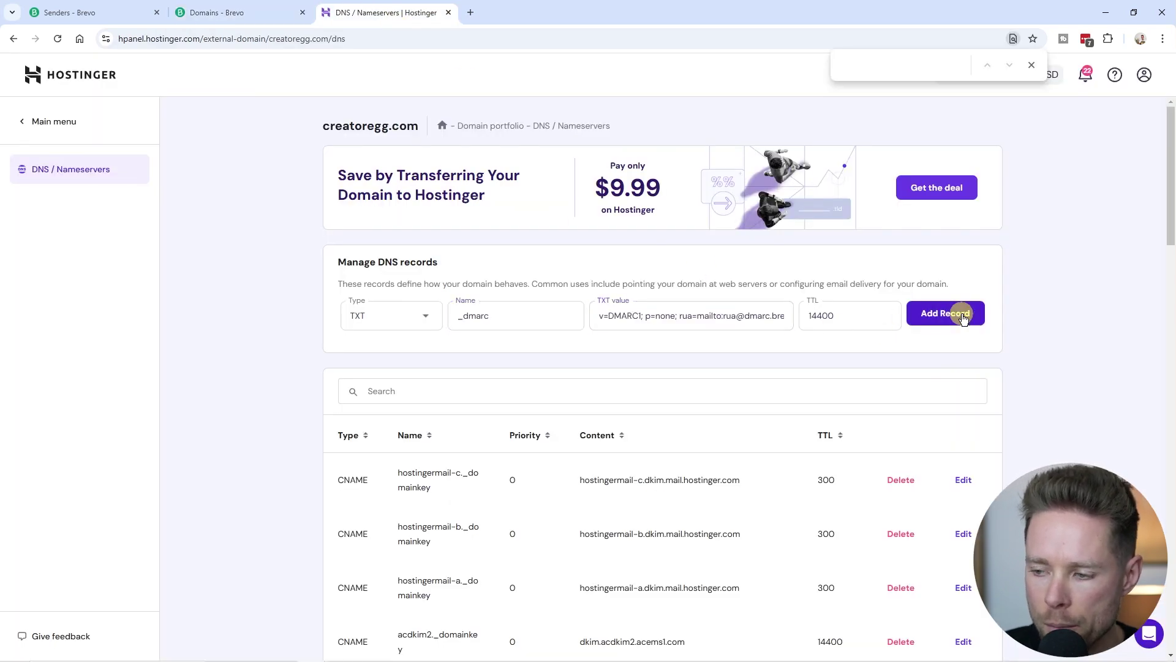
left_click(217, 12)
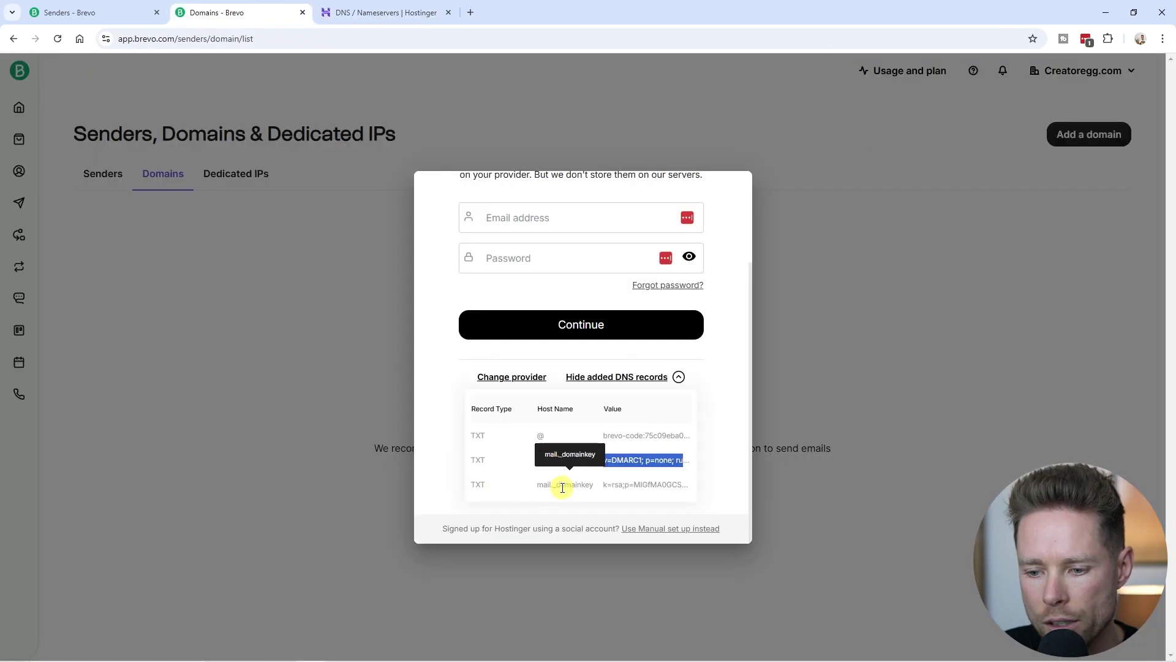
left_click_drag(592, 485, 479, 486)
key("ctrl+c")
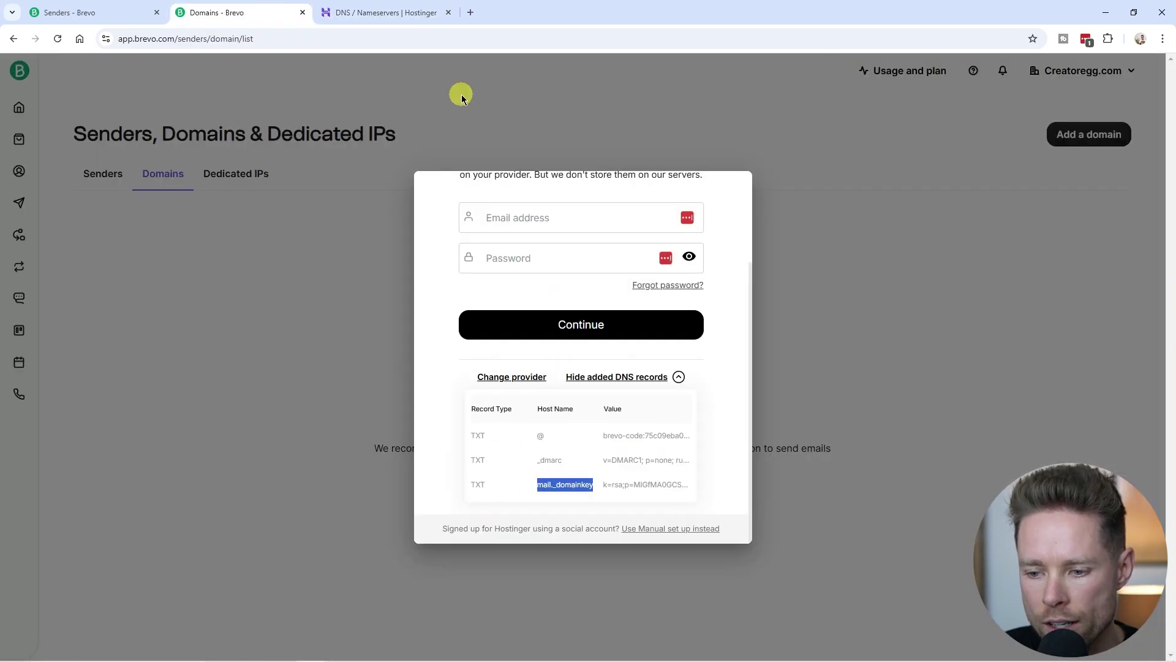
Start a new TXT record in Hostinger named mail._domainkey
left_click(352, 14)
left_click(392, 307)
left_click(362, 494)
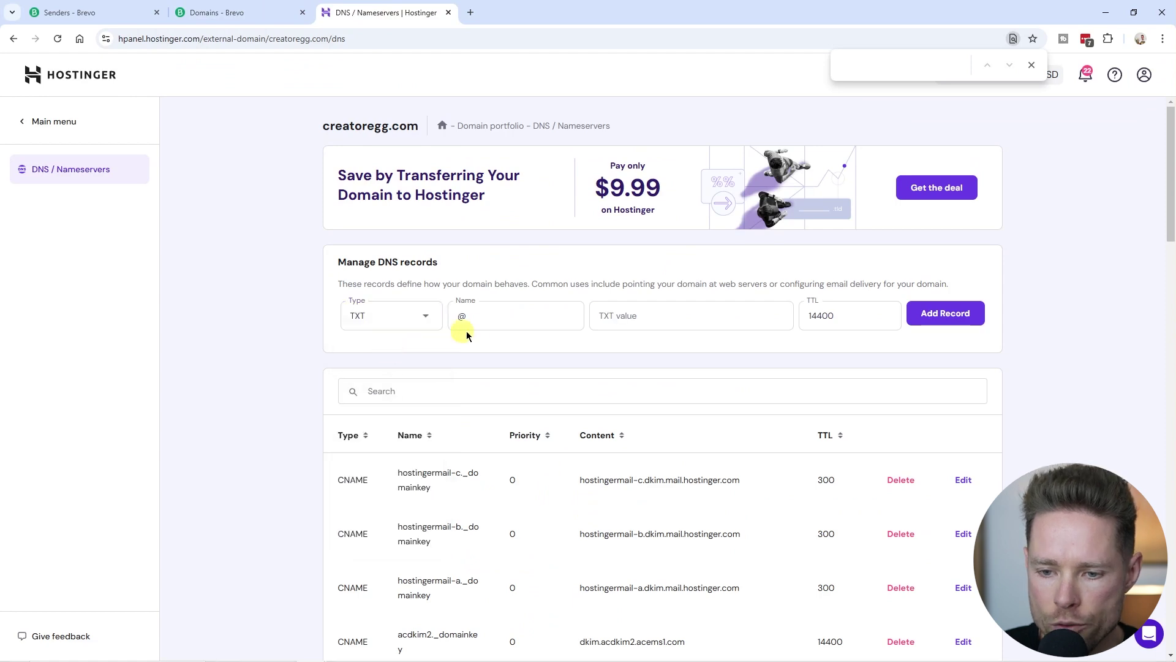
double_click(494, 314)
key("ctrl+v")
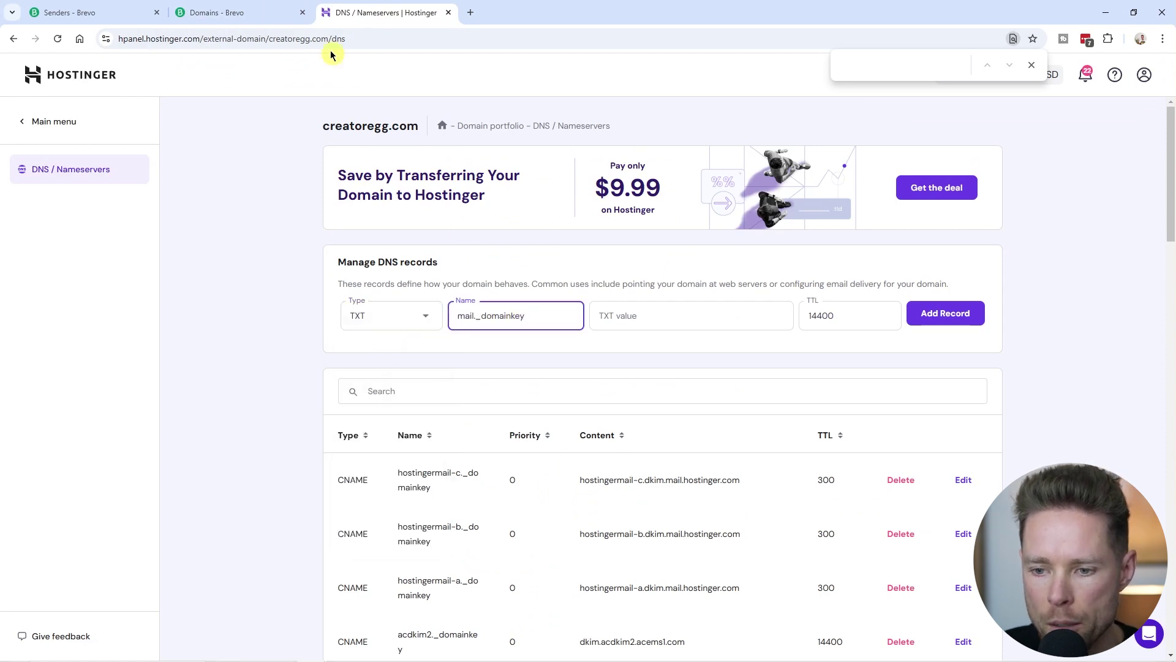
Paste Brevo's k=rsa DKIM key as the TXT value and add the mail._domainkey record
left_click(251, 12)
triple_click(626, 484)
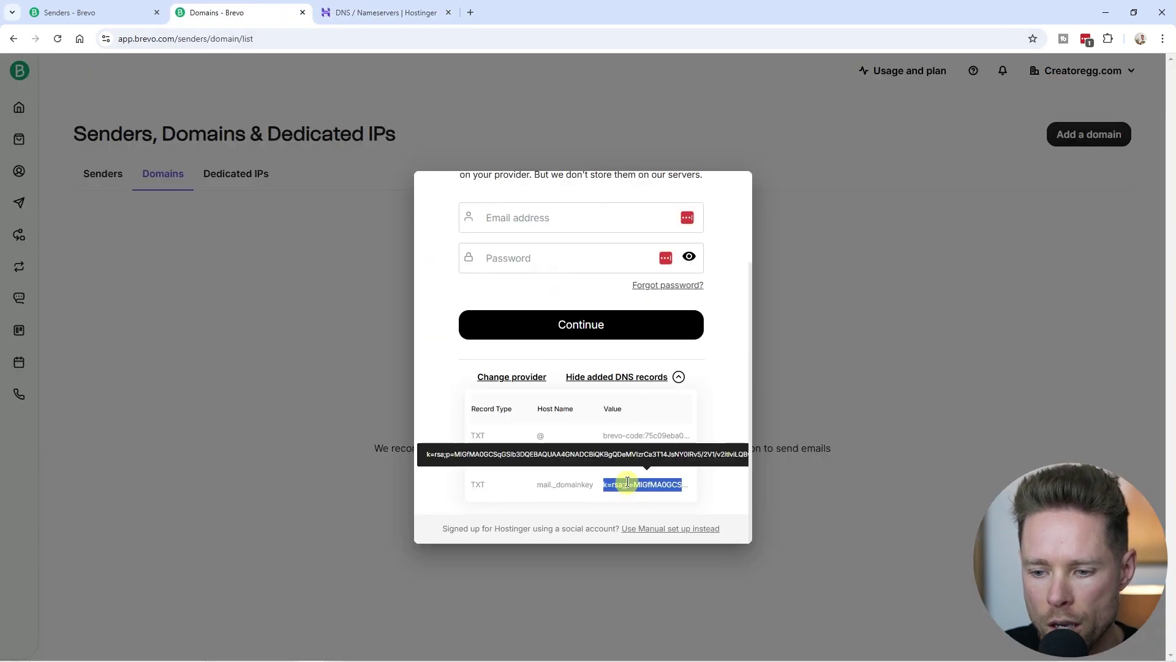
key("ctrl+c")
left_click(386, 12)
left_click(651, 316)
key("ctrl+v")
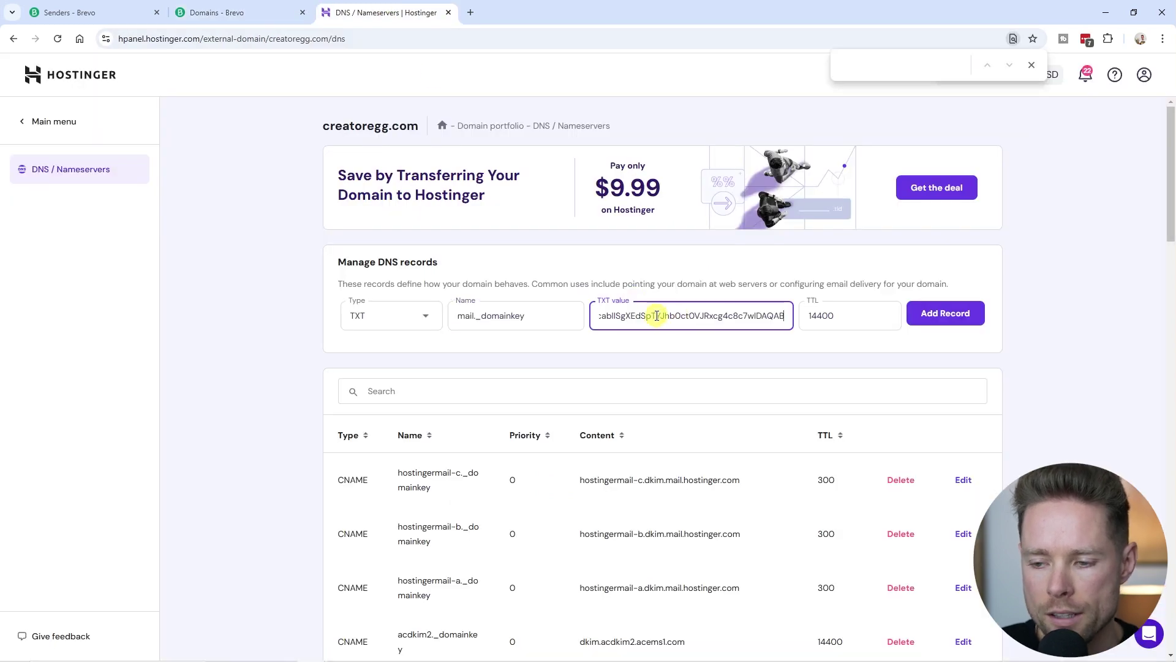
left_click(944, 314)
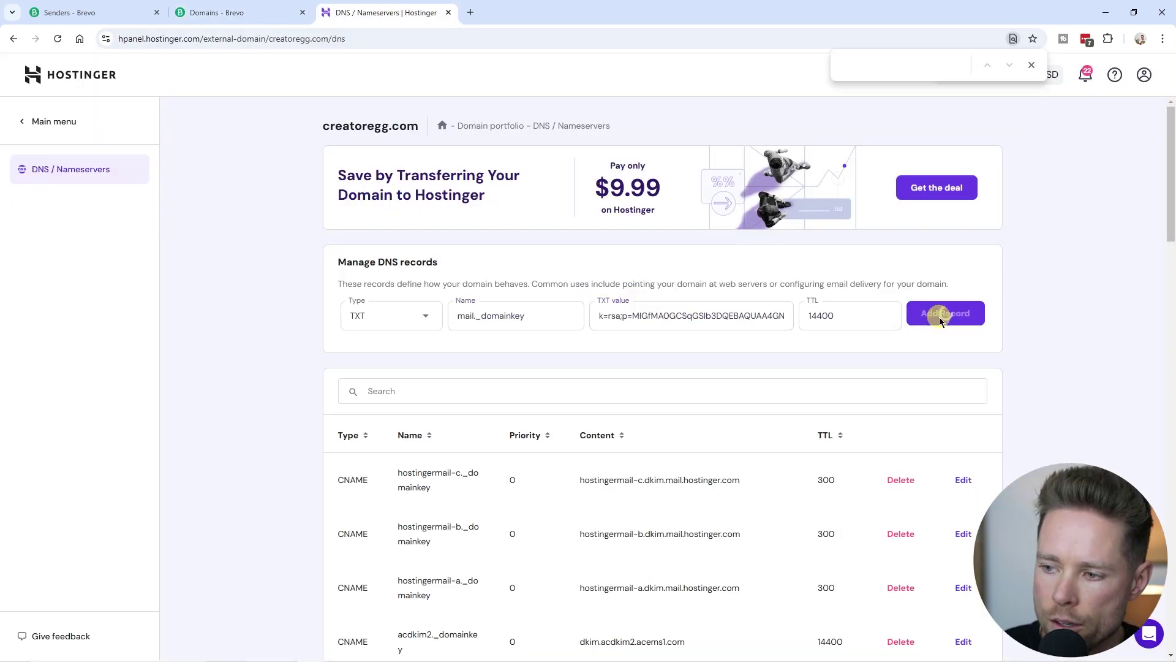
left_click(257, 12)
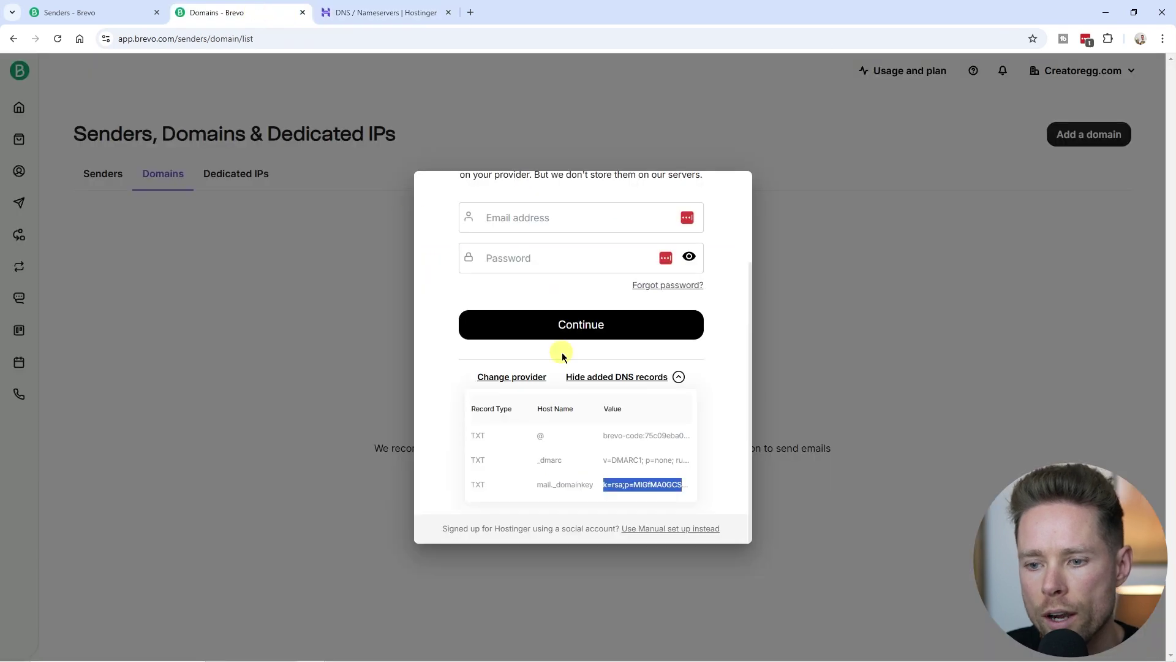
scroll(559, 350, "up", 2)
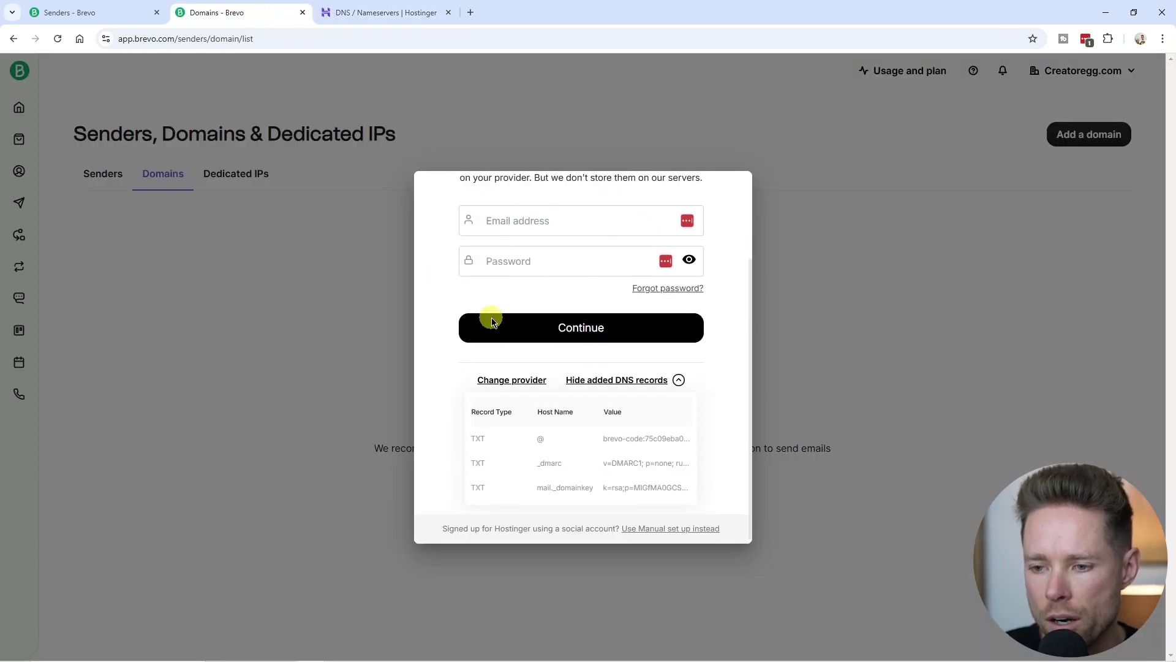
scroll(591, 406, "down", 2)
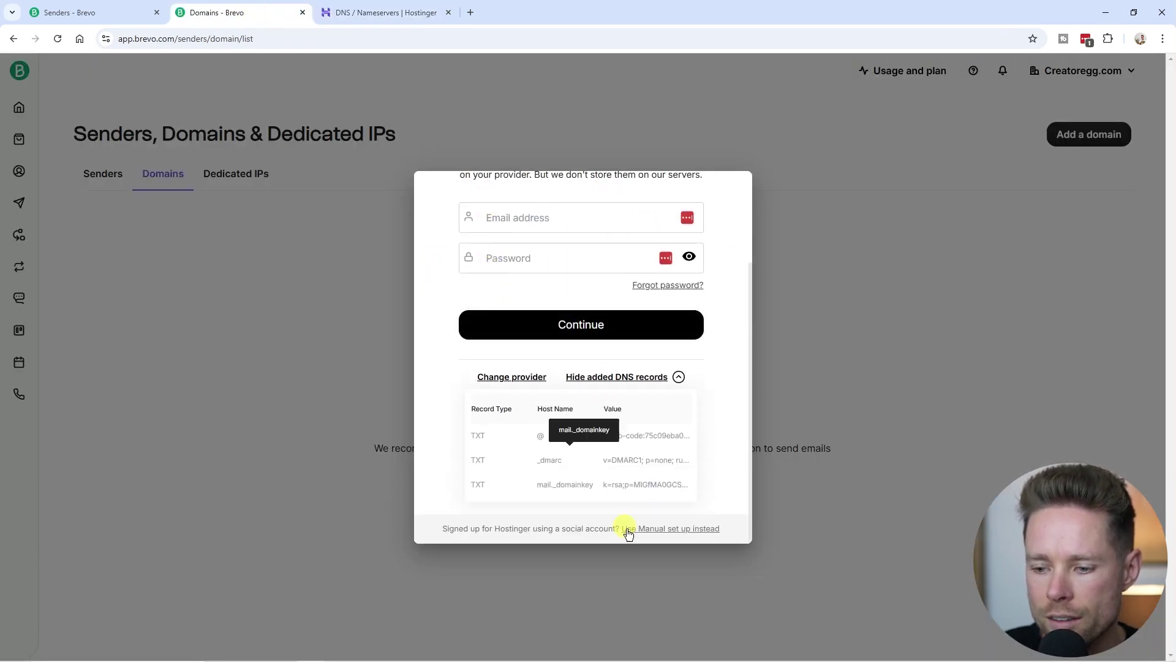
Close the Hostinger sign-in and choose 'Authenticate the domain yourself' to list the required records
left_click(694, 535)
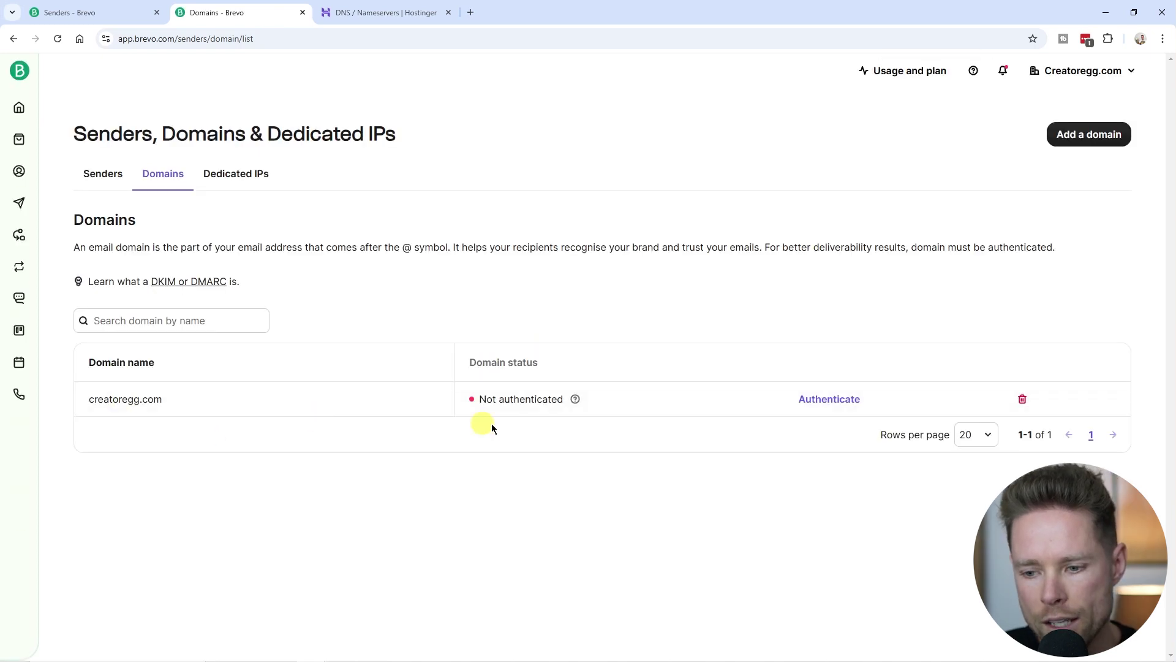
left_click(833, 401)
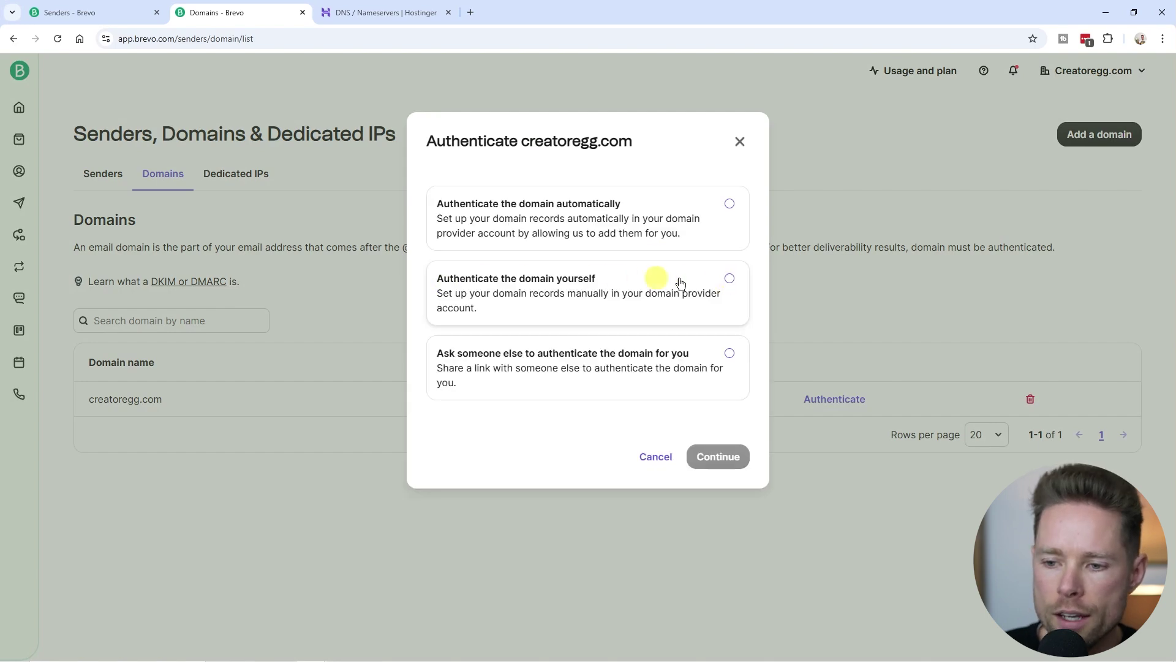
left_click(729, 278)
left_click(717, 457)
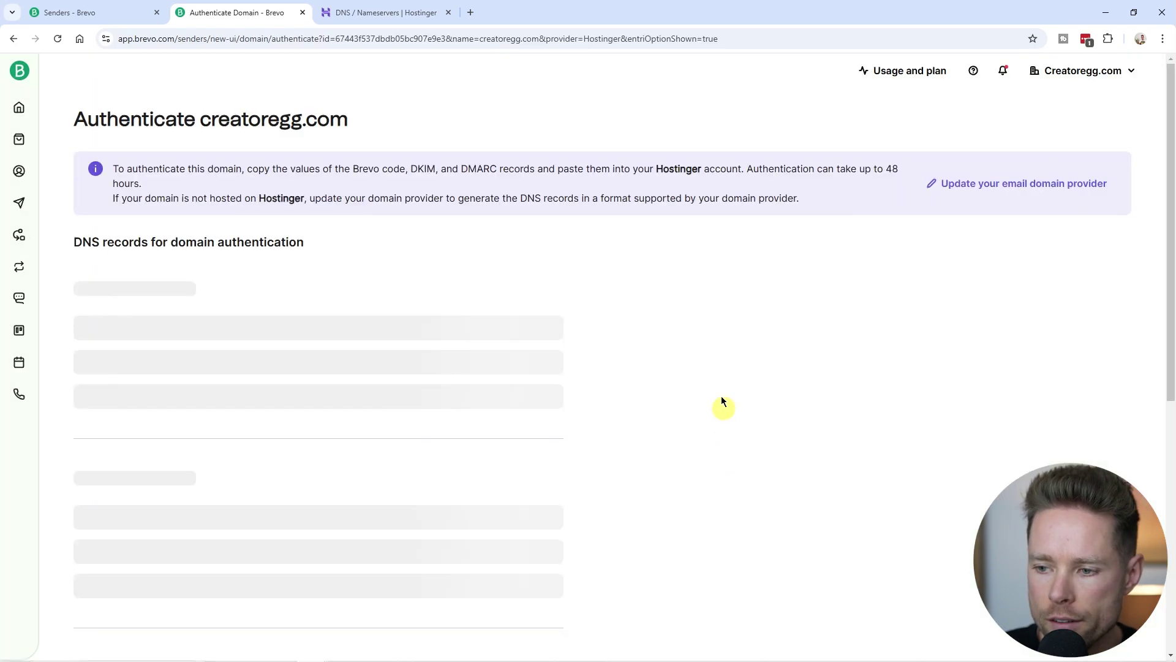
scroll(208, 366, "down", 5)
scroll(197, 439, "up", 5)
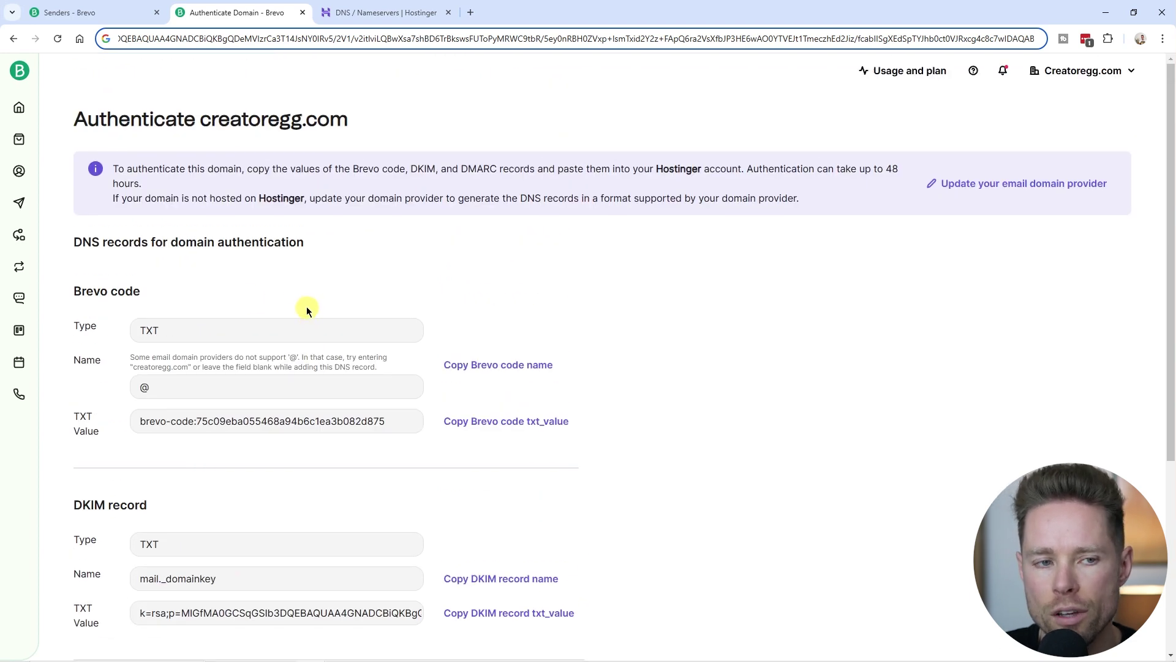
scroll(288, 293, "down", 2)
scroll(288, 293, "up", 2)
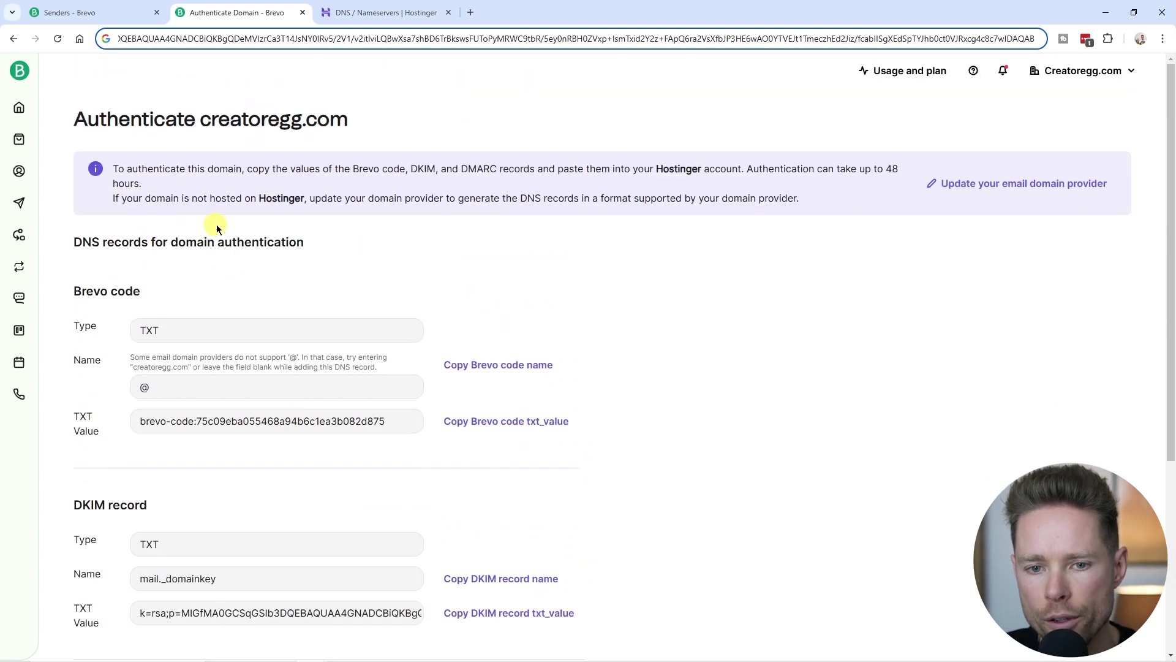
scroll(418, 446, "down", 5)
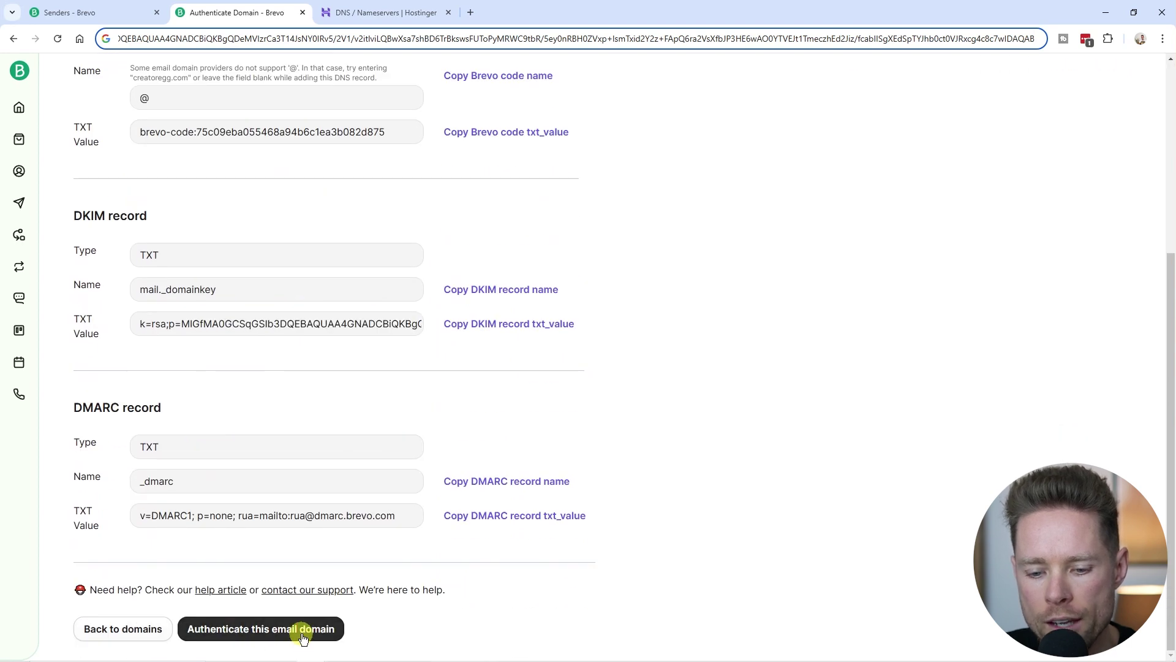
left_click(385, 13)
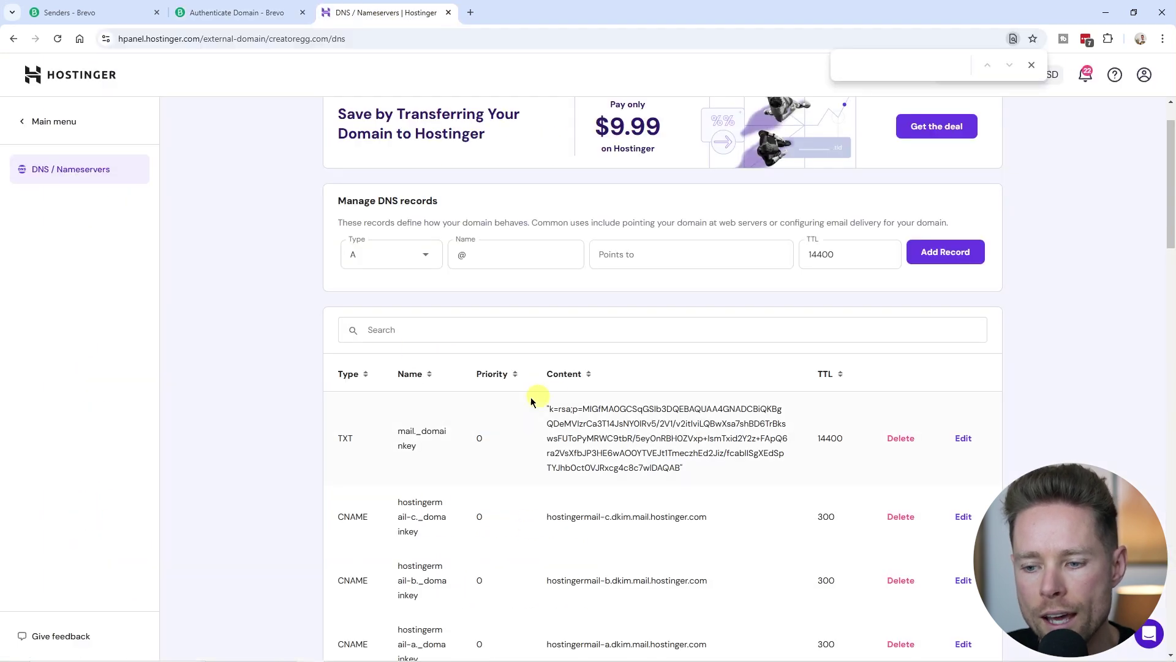
Return to Brevo's Authenticate Domain page and authenticate creatoregg.com
left_click(248, 15)
left_click(296, 632)
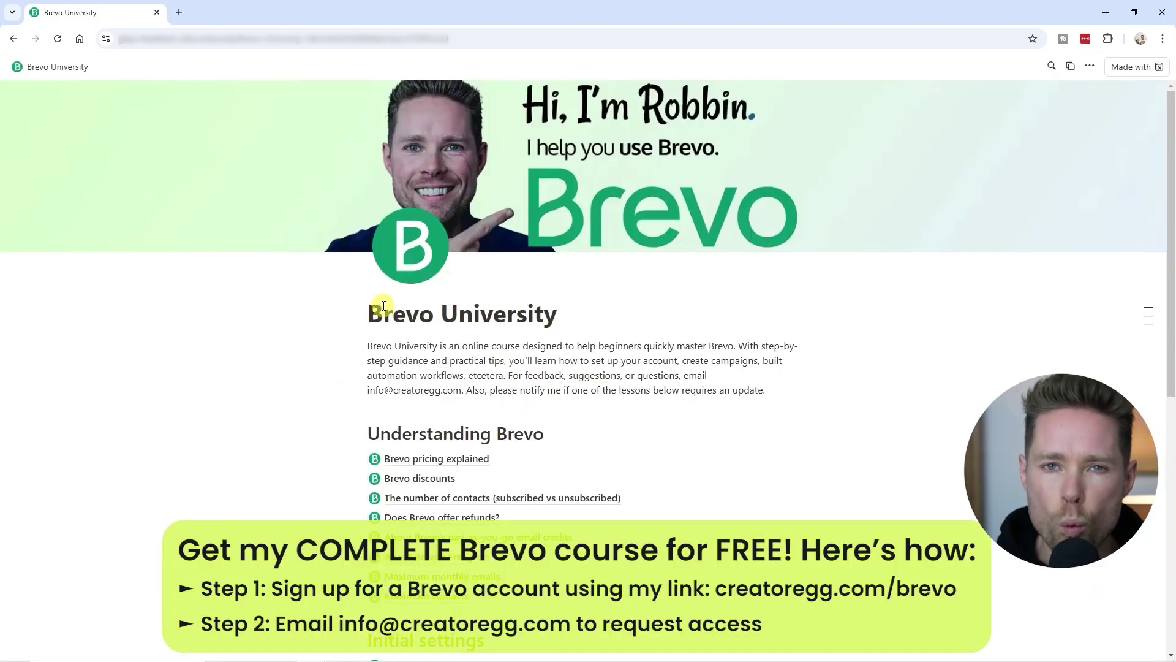
Open the 'Getting started with Deals (CRM)' lesson, then move to the new Brevo dashboard tab
scroll(389, 384, "down", 8)
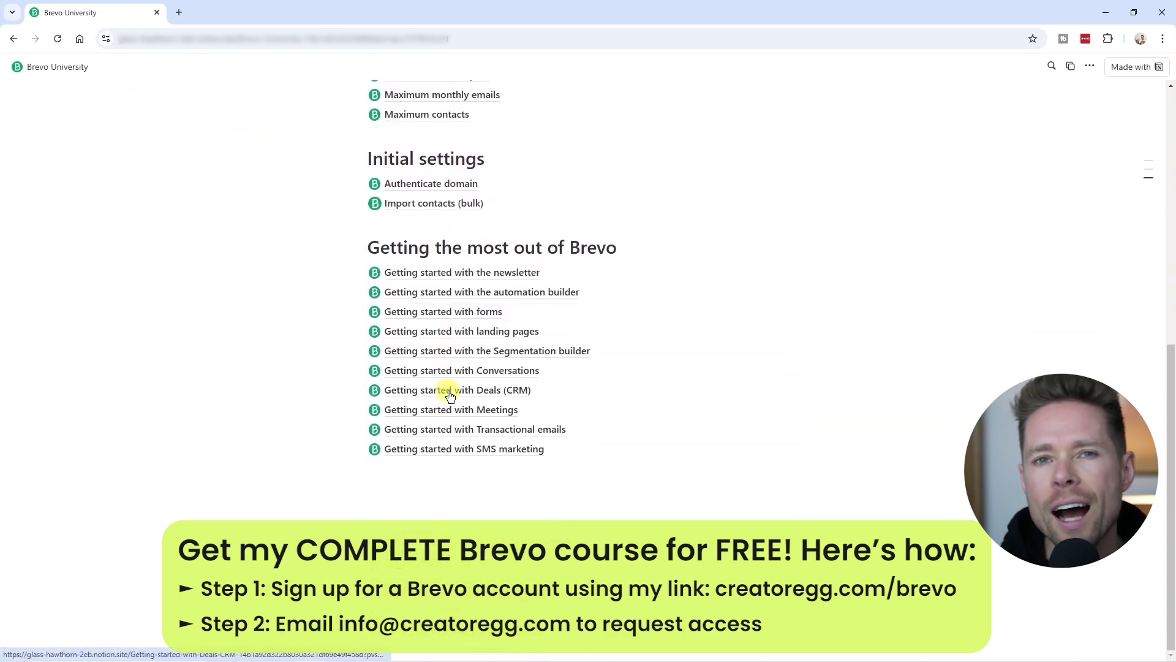
left_click(451, 392)
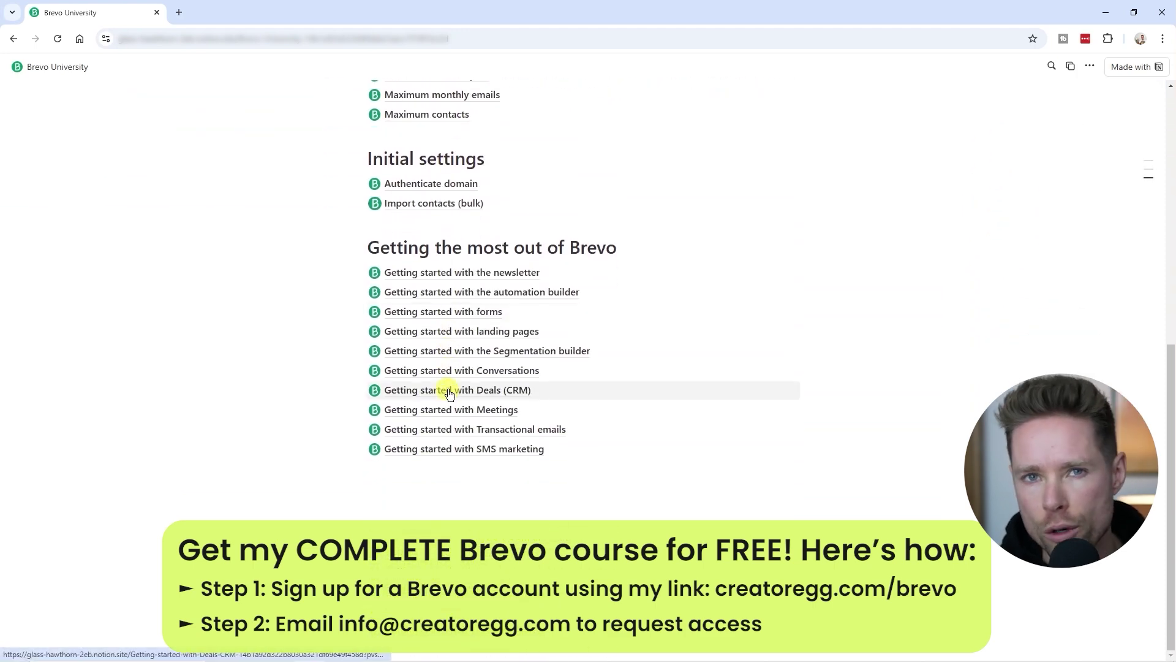
scroll(446, 381, "up", 5)
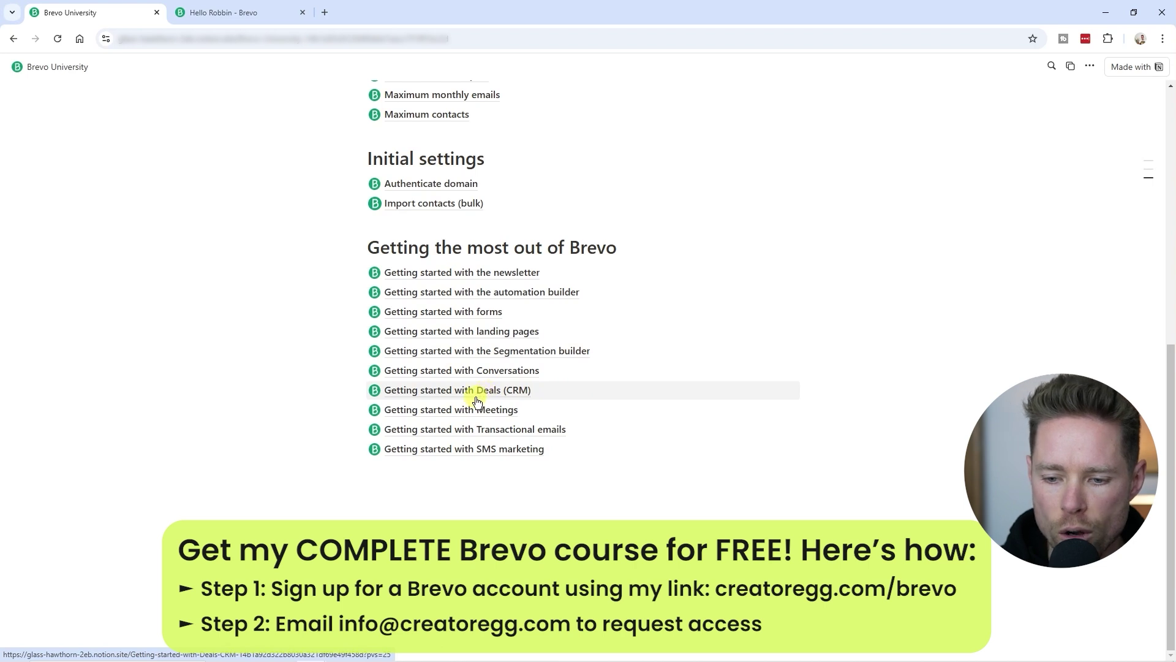
scroll(477, 401, "up", 2)
key("ctrl+Tab")
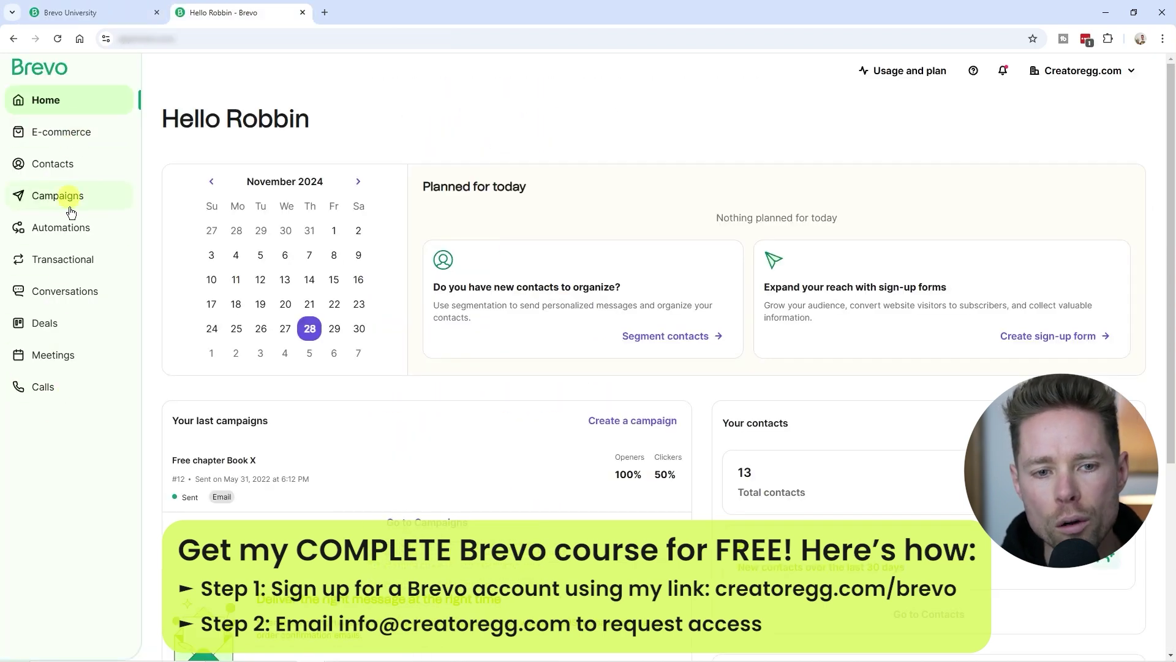